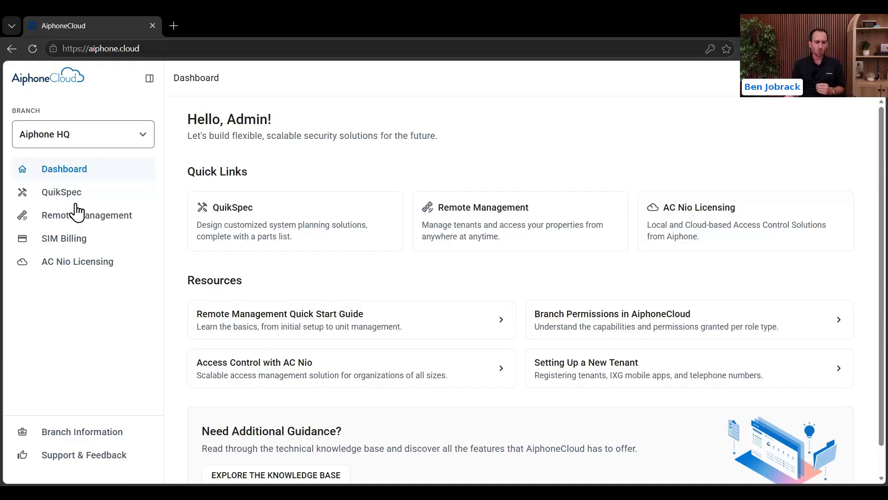
Step: Go to the Remote Management site list and begin a new site
{"action": "left_click", "coordinate": [78, 226]}
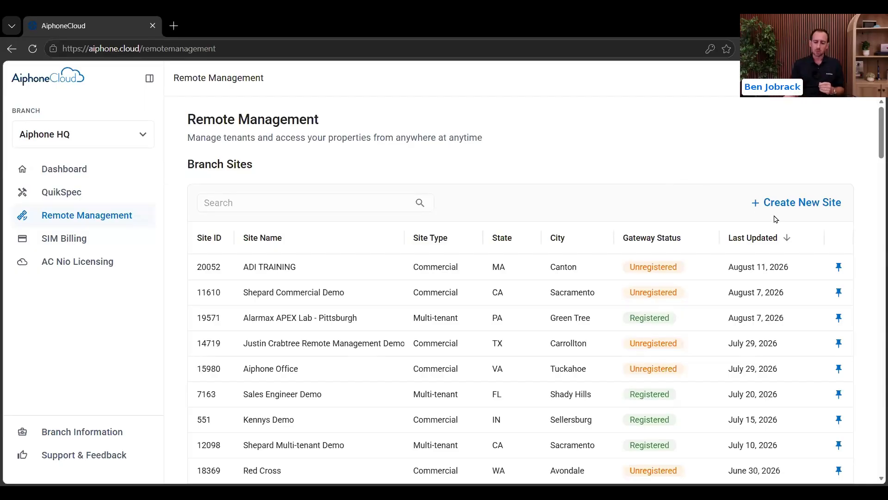
{"action": "left_click", "coordinate": [766, 202]}
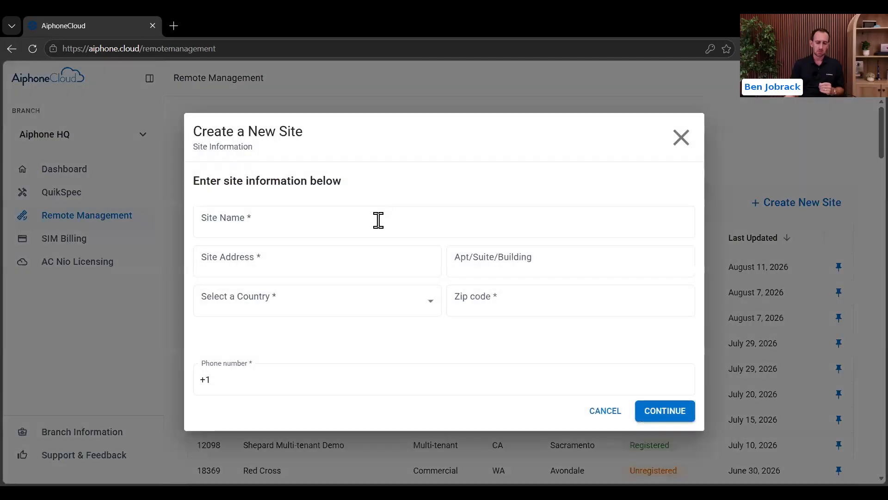
Step: Enter site name 'Aiphone Office', the street address, and country United States of America
{"action": "left_click", "coordinate": [371, 221]}
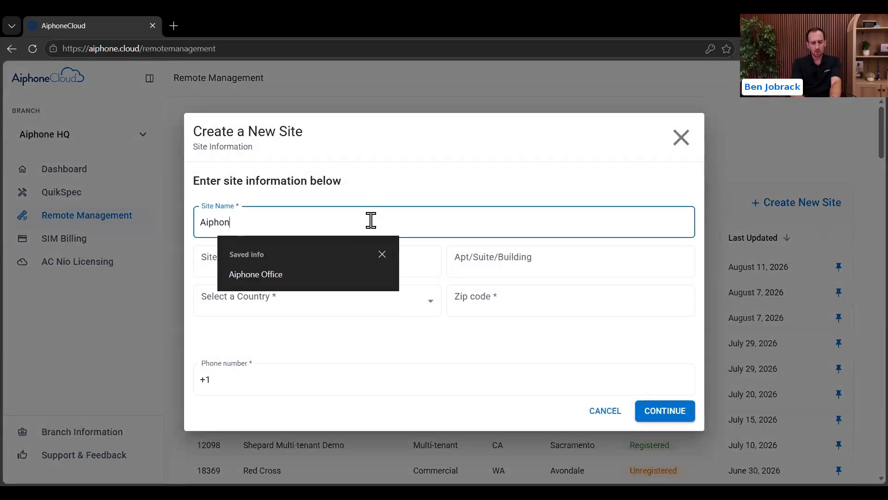
{"action": "key", "text": "Tab"}
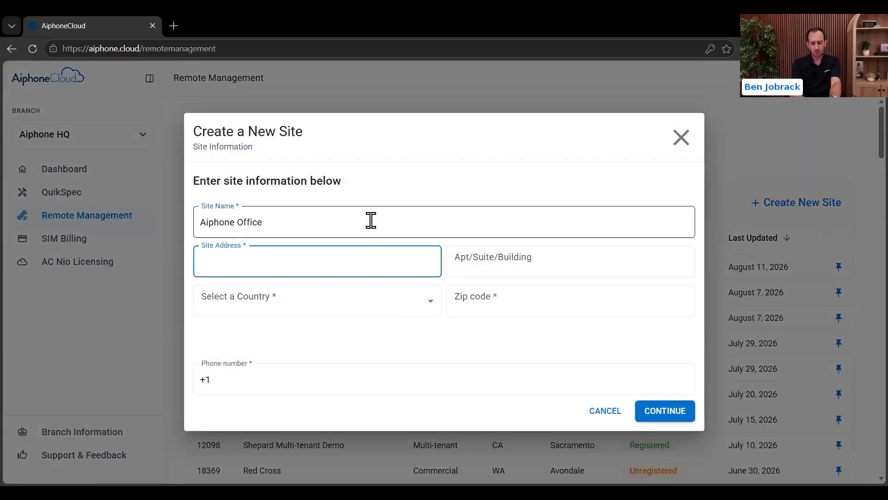
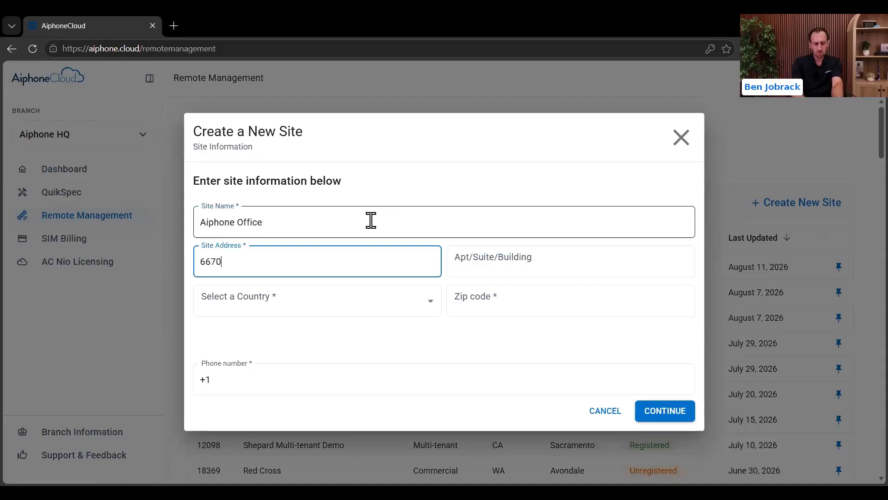
{"action": "key", "text": "Tab"}
{"action": "key", "text": "Tab"}
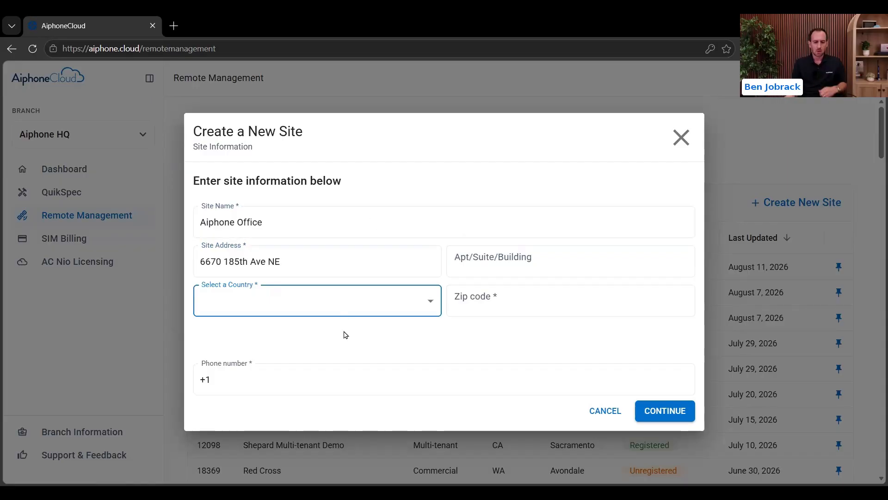
{"action": "left_click", "coordinate": [354, 303]}
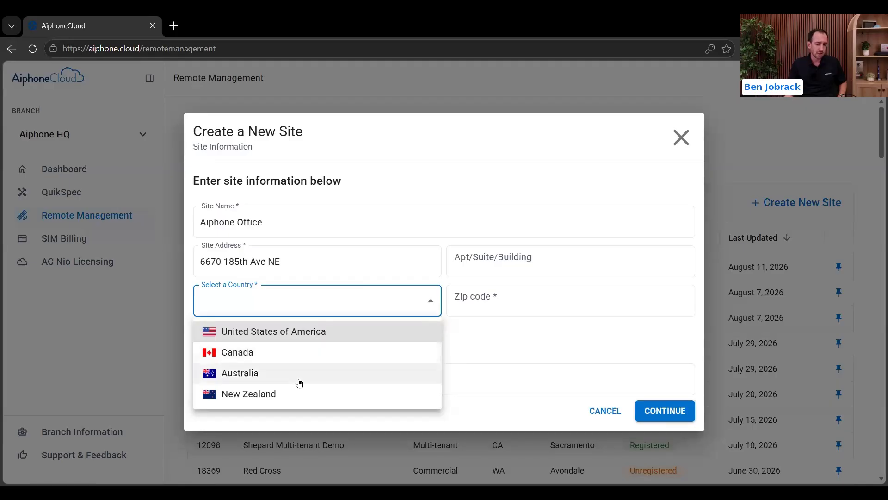
{"action": "left_click", "coordinate": [303, 331]}
Step: Enter ZIP 98052, the site phone number, and city Redmond, then continue
{"action": "left_click", "coordinate": [468, 301]}
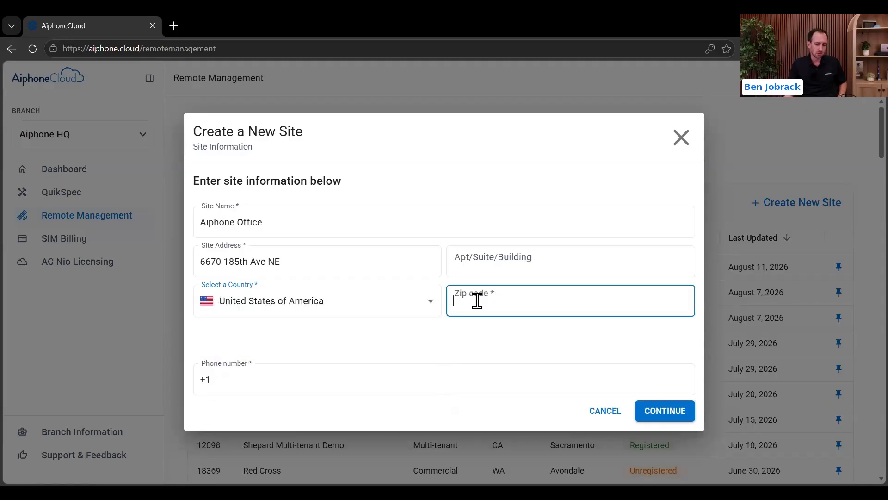
{"action": "type", "text": "98052"}
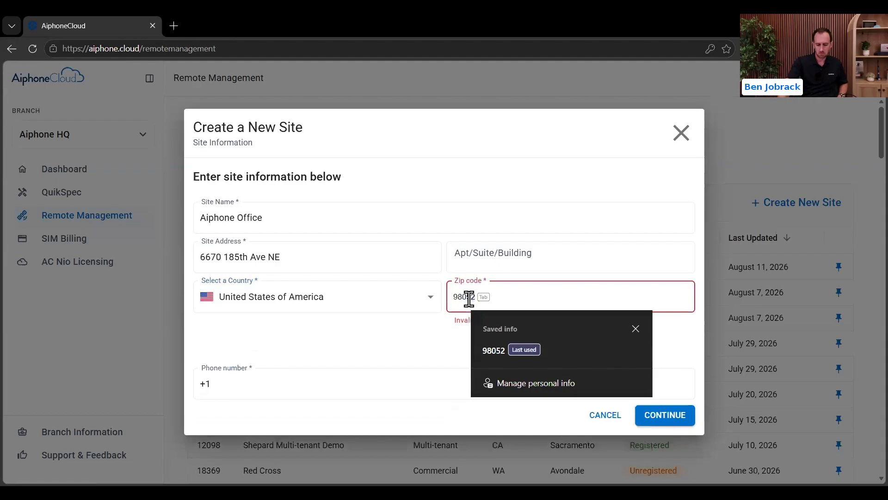
{"action": "left_click", "coordinate": [380, 327]}
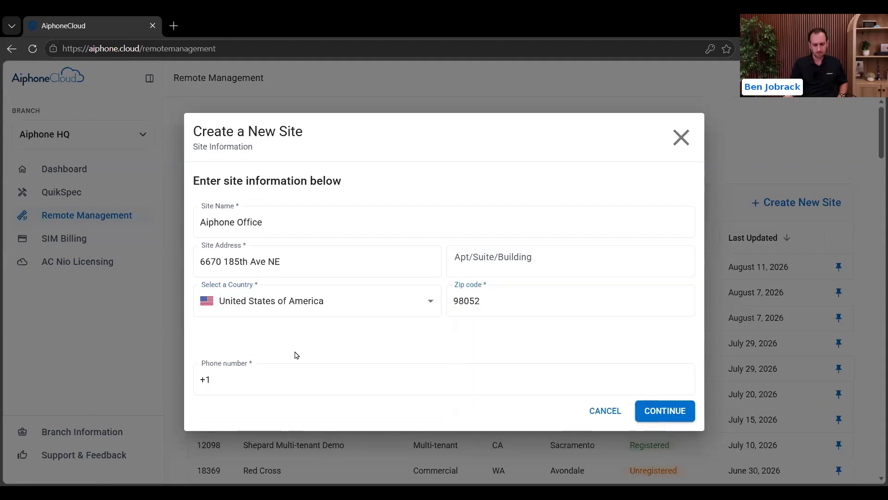
{"action": "left_click", "coordinate": [296, 371]}
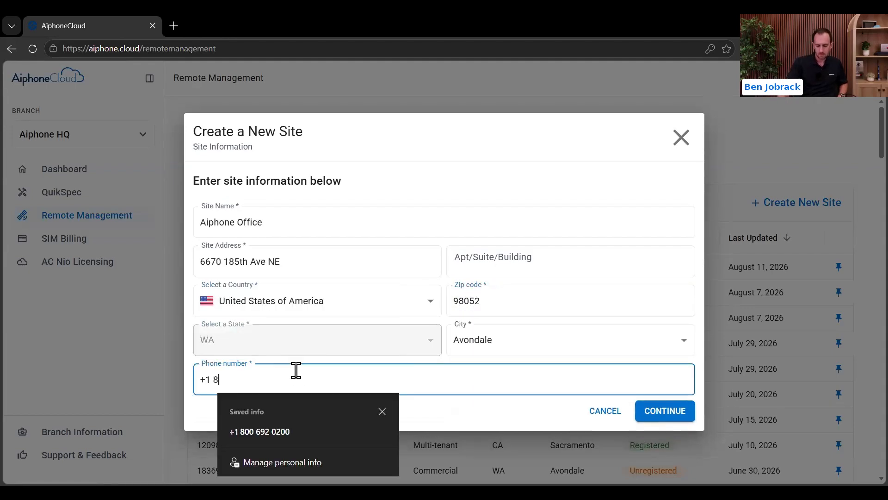
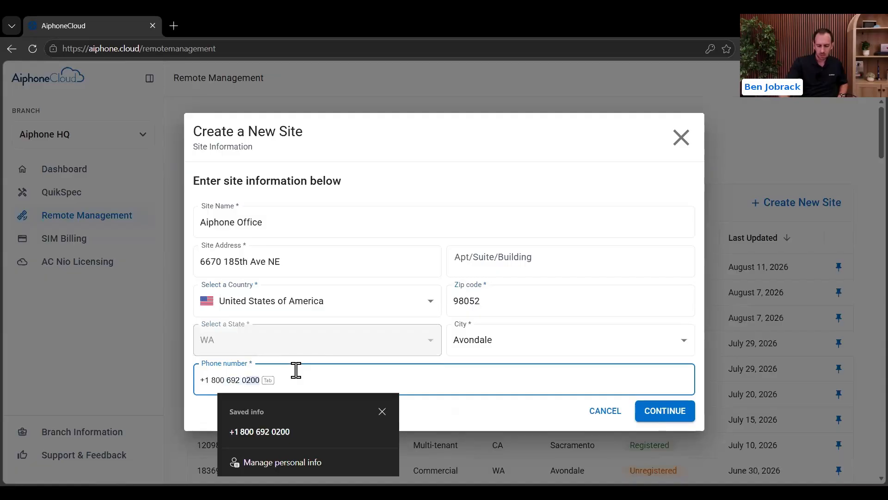
{"action": "key", "text": "Tab"}
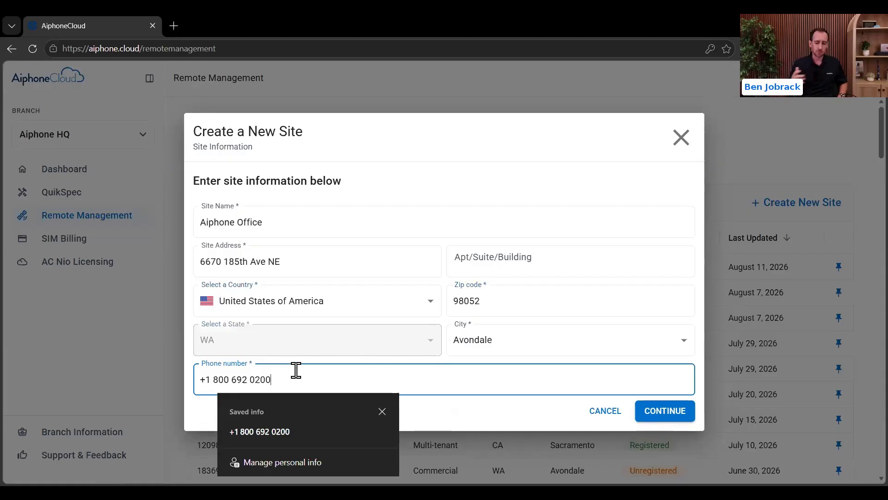
{"action": "left_click", "coordinate": [516, 338]}
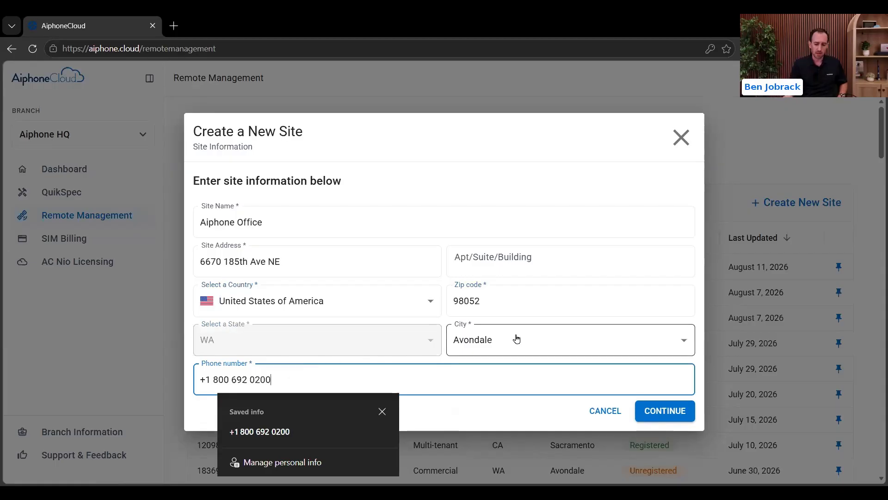
{"action": "left_click", "coordinate": [513, 393]}
{"action": "left_click", "coordinate": [480, 391]}
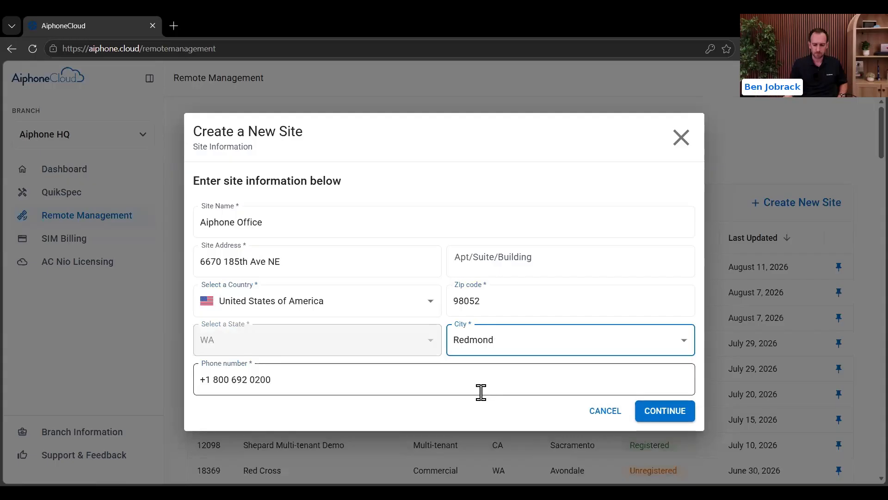
{"action": "left_click", "coordinate": [667, 413]}
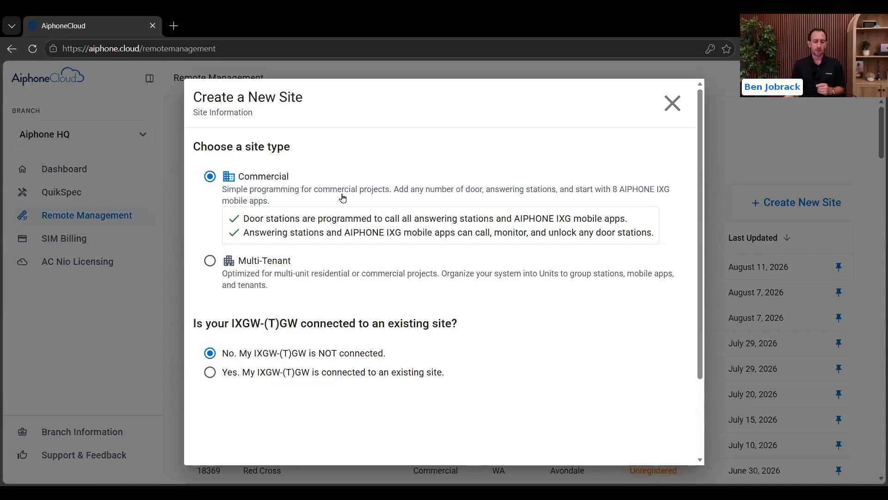
Step: Keep the Commercial type with no connected IXGW-(T)GW and create the site
{"action": "left_click_drag", "start_coordinate": [221, 325], "coordinate": [401, 329]}
{"action": "left_click", "coordinate": [477, 336]}
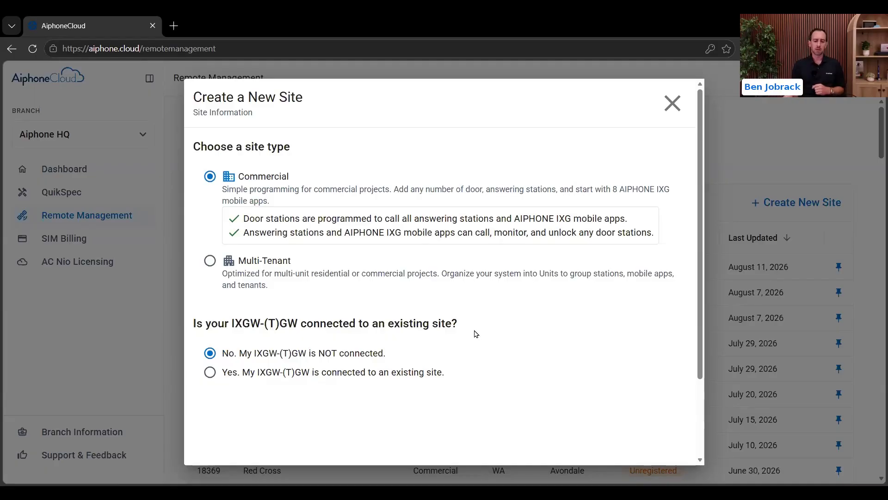
{"action": "scroll", "coordinate": [539, 324], "scroll_direction": "down", "scroll_amount": 2}
{"action": "left_click", "coordinate": [652, 449]}
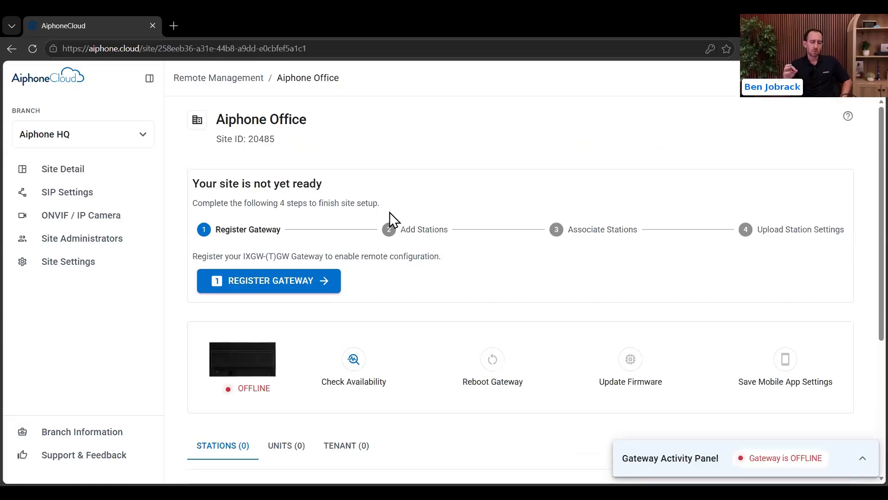
Step: Note the new site ID 20485 and start registering the gateway
{"action": "left_click_drag", "start_coordinate": [276, 139], "coordinate": [244, 139]}
{"action": "left_click", "coordinate": [326, 160]}
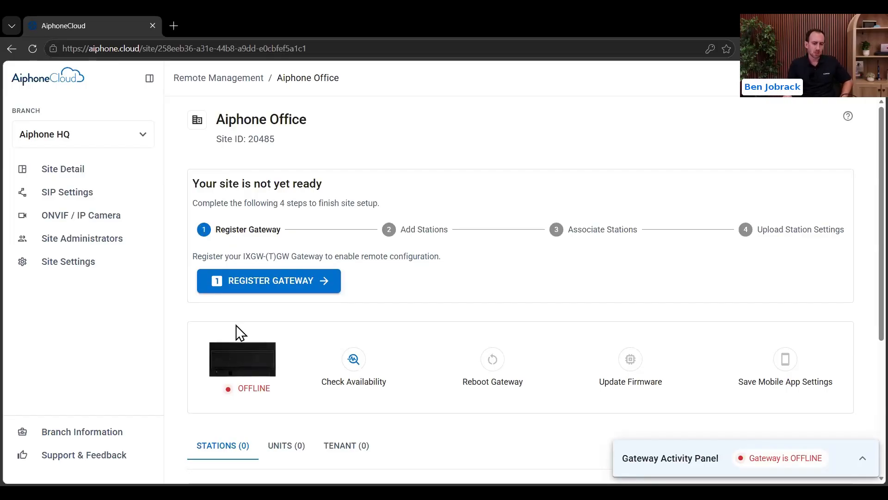
{"action": "left_click", "coordinate": [253, 288]}
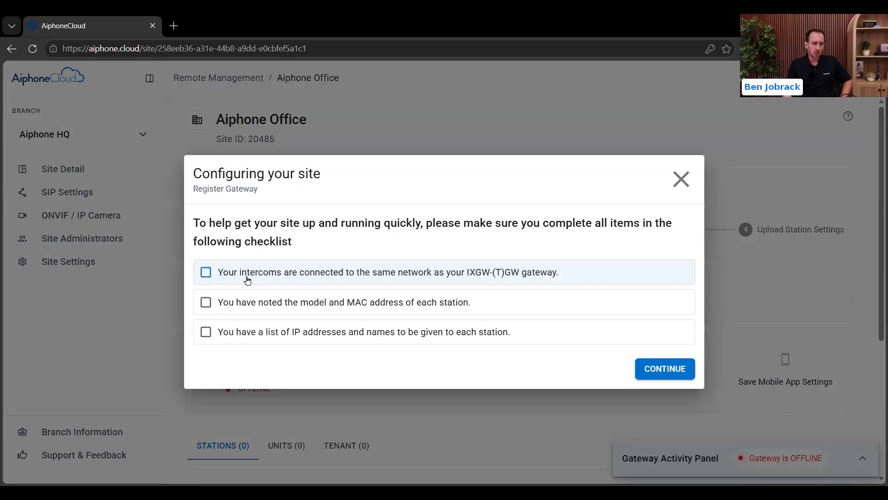
Step: Check all three prerequisite checklist items and continue to gateway model selection
{"action": "left_click", "coordinate": [247, 277]}
{"action": "left_click", "coordinate": [231, 303]}
{"action": "left_click", "coordinate": [266, 332]}
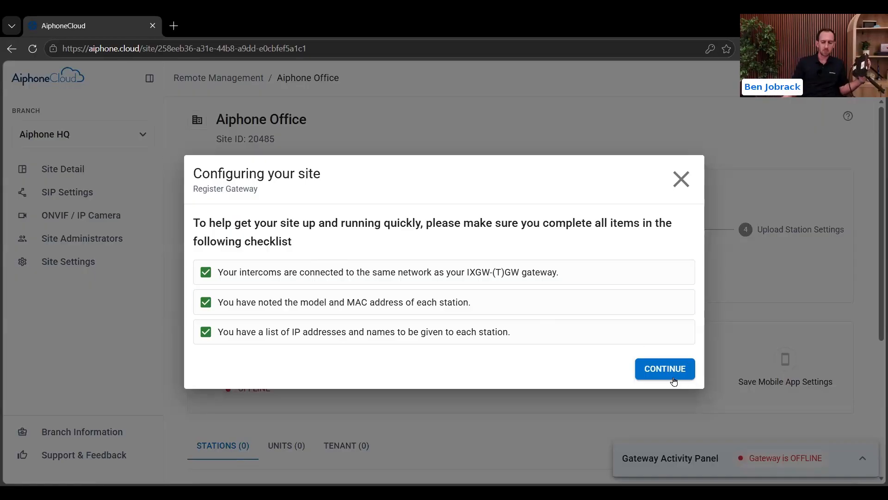
{"action": "left_click", "coordinate": [643, 365]}
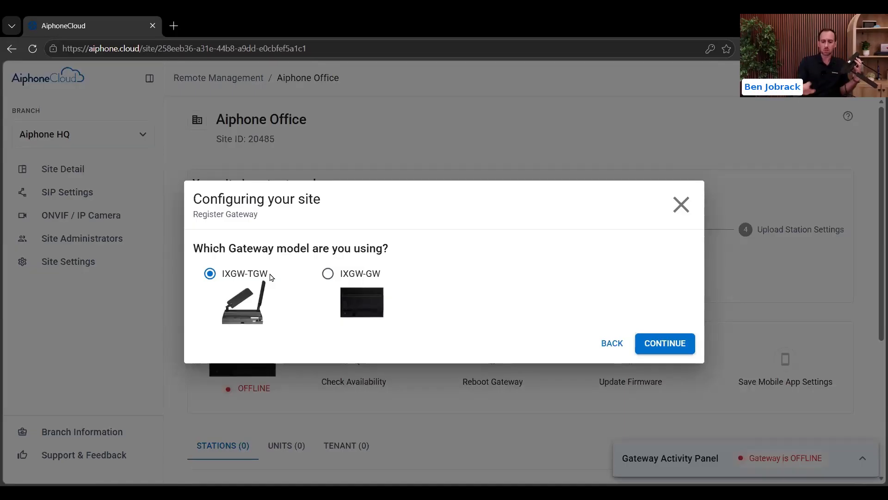
Step: Proceed with the IXGW-TGW gateway model and scroll to the MAC address section
{"action": "left_click", "coordinate": [672, 346]}
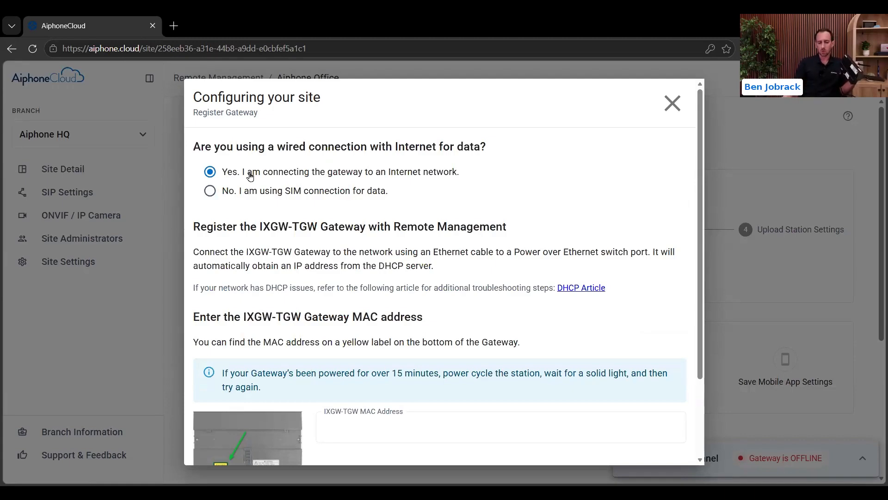
{"action": "scroll", "coordinate": [310, 227], "scroll_direction": "down", "scroll_amount": 2}
Step: Register the gateway using the saved MAC address 00:0B:AA:4C:82:A3
{"action": "left_click", "coordinate": [365, 324]}
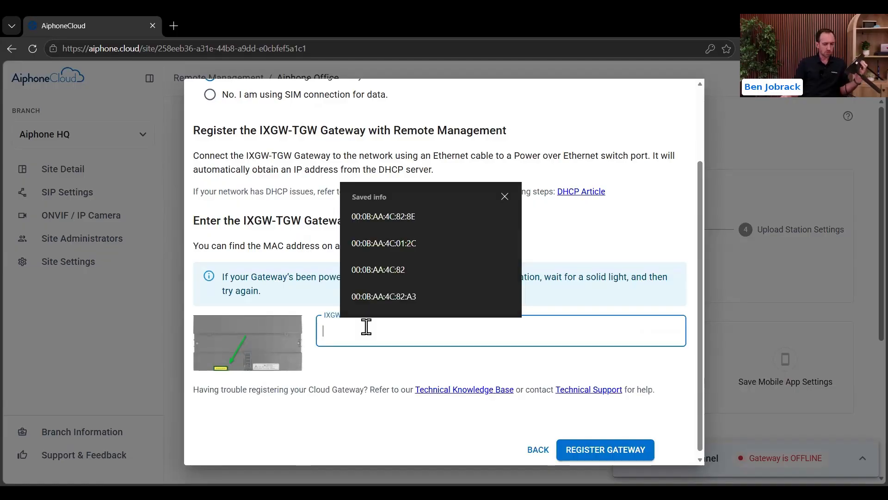
{"action": "left_click", "coordinate": [389, 300]}
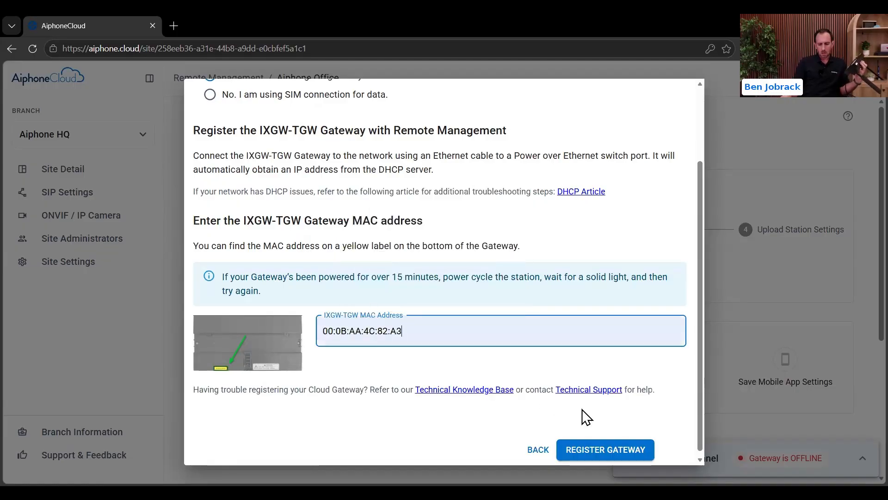
{"action": "left_click", "coordinate": [606, 449]}
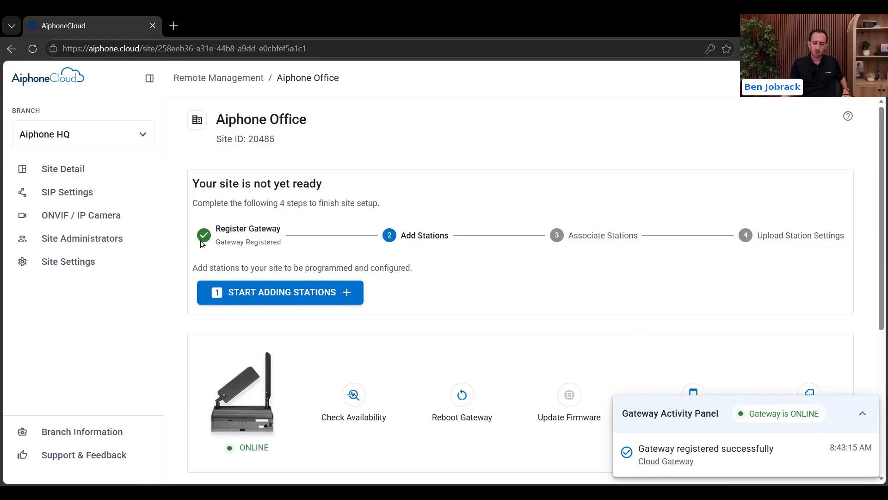
Step: Search the network for stations and name the first one Warehouse
{"action": "left_click", "coordinate": [291, 296]}
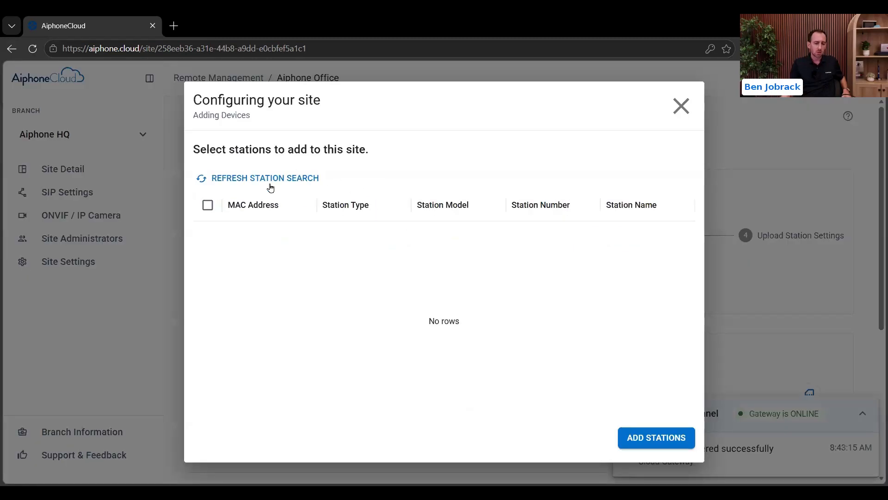
{"action": "left_click", "coordinate": [299, 180]}
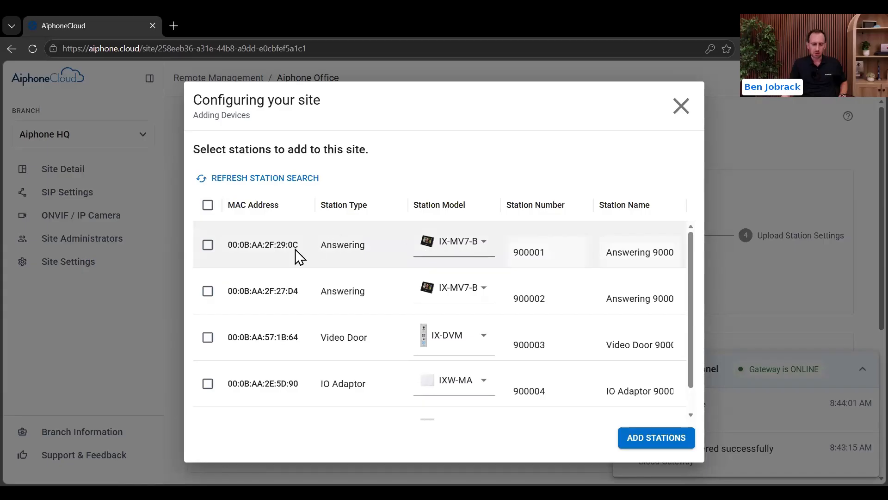
{"action": "left_click_drag", "start_coordinate": [261, 244], "coordinate": [296, 241]}
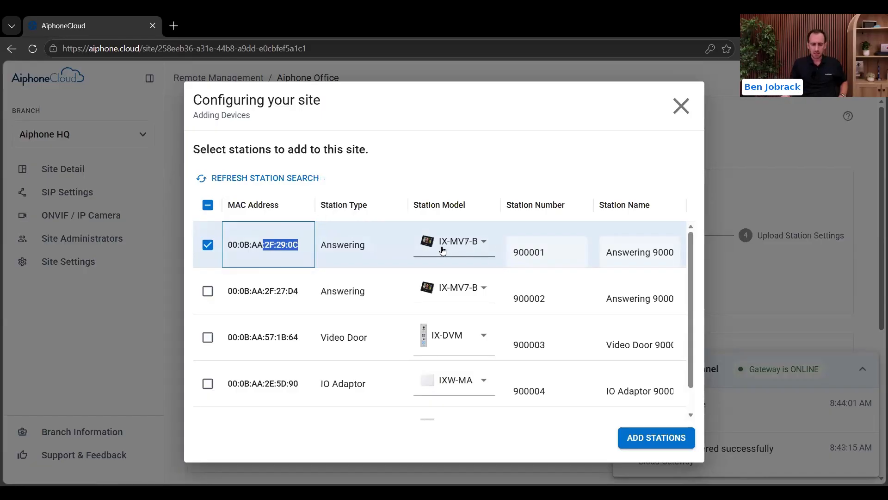
{"action": "triple_click", "coordinate": [636, 252]}
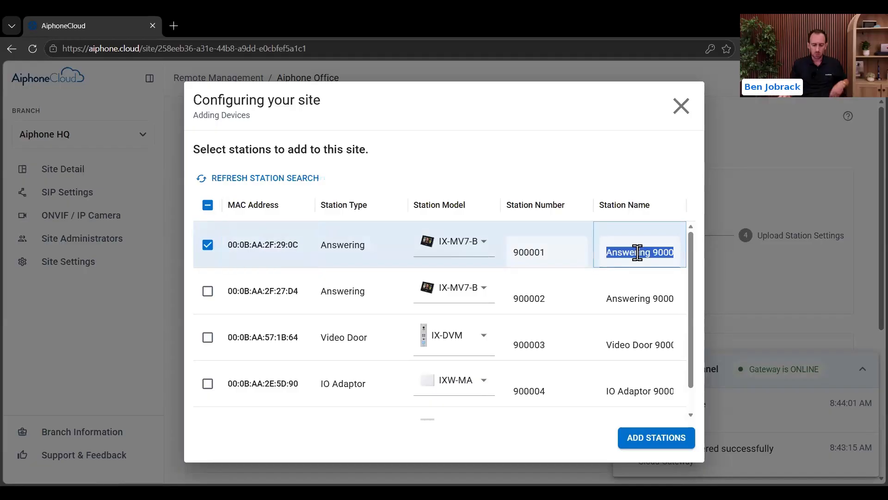
{"action": "type", "text": "Warehouse"}
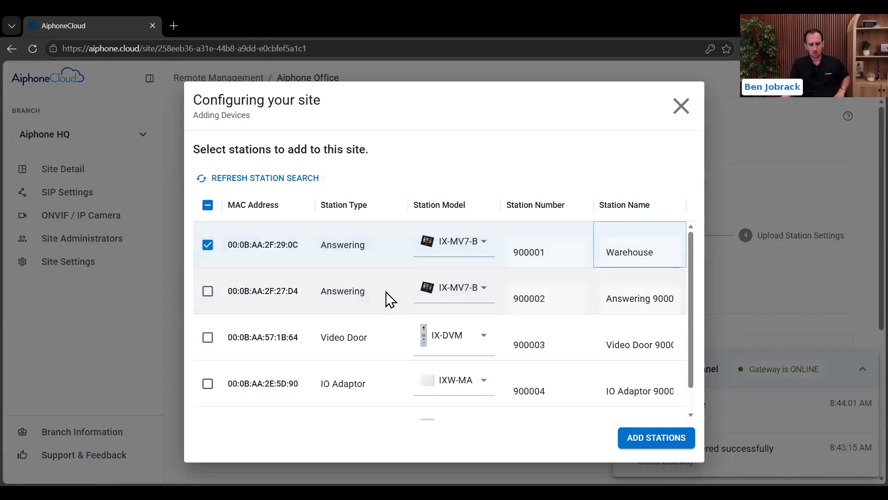
Step: Set the second station to IX-MV7-HB named Reception, and name the video door Front Door
{"action": "left_click", "coordinate": [207, 291]}
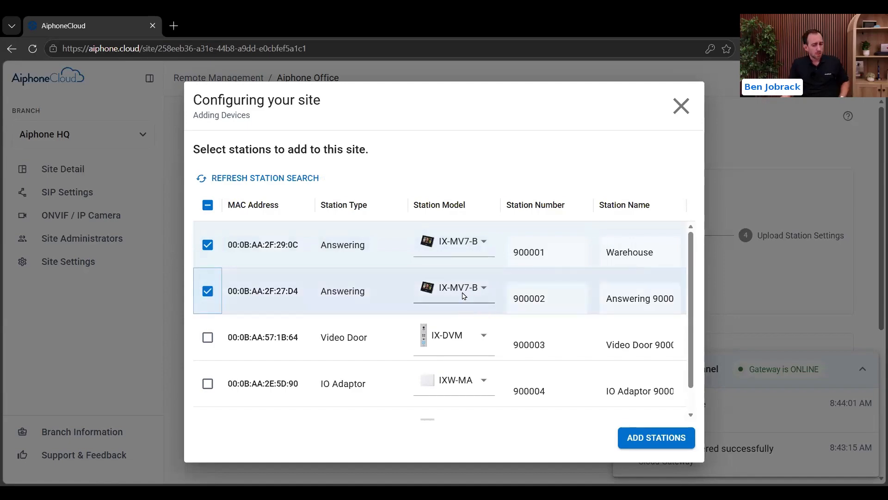
{"action": "left_click", "coordinate": [464, 296]}
{"action": "left_click", "coordinate": [458, 318]}
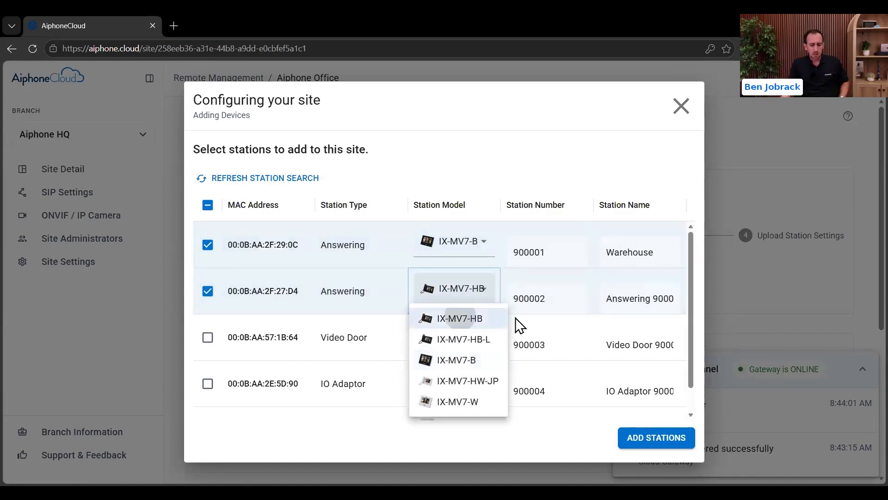
{"action": "triple_click", "coordinate": [647, 299]}
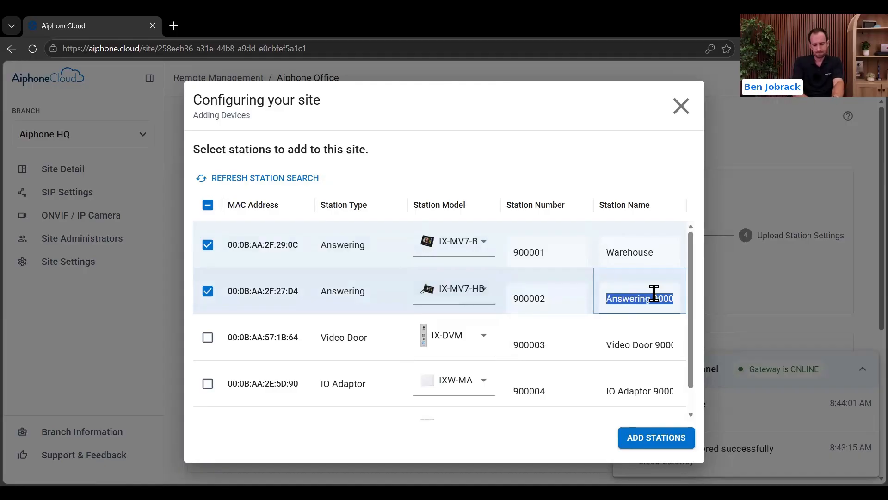
{"action": "type", "text": "Reception"}
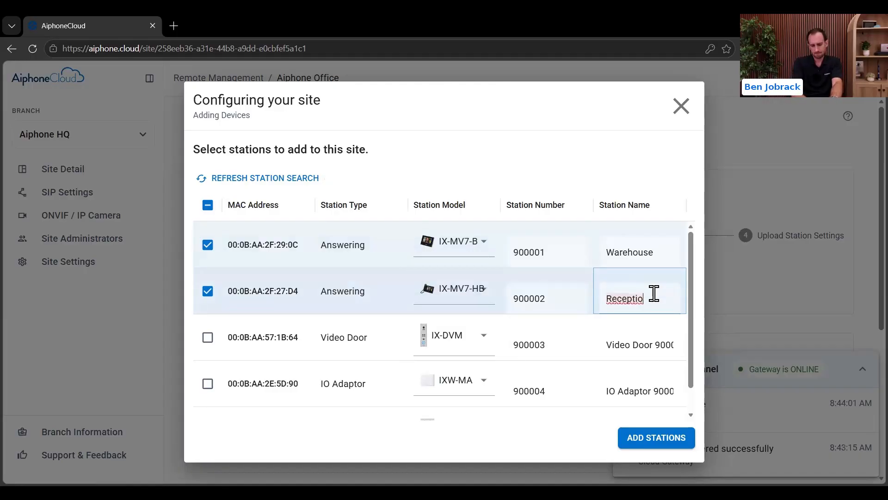
{"action": "triple_click", "coordinate": [648, 347]}
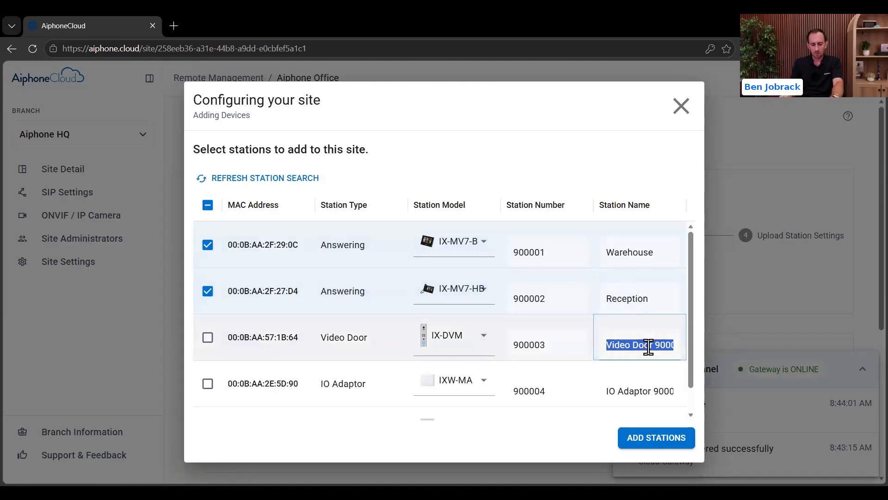
{"action": "type", "text": "Front Door"}
Step: Set the IO adaptor to IXW-MAA named Relay Board, and name the audio door Loading Dock
{"action": "scroll", "coordinate": [532, 339], "scroll_direction": "down", "scroll_amount": 1}
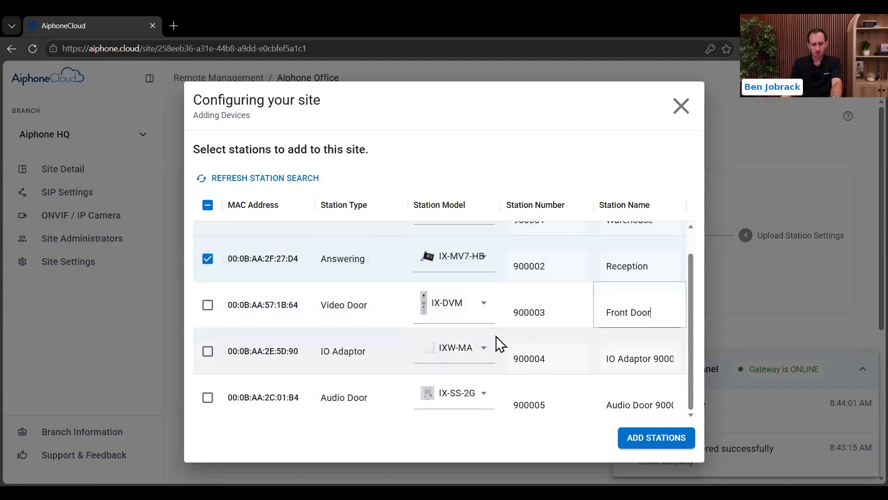
{"action": "left_click", "coordinate": [462, 348]}
{"action": "left_click", "coordinate": [458, 399]}
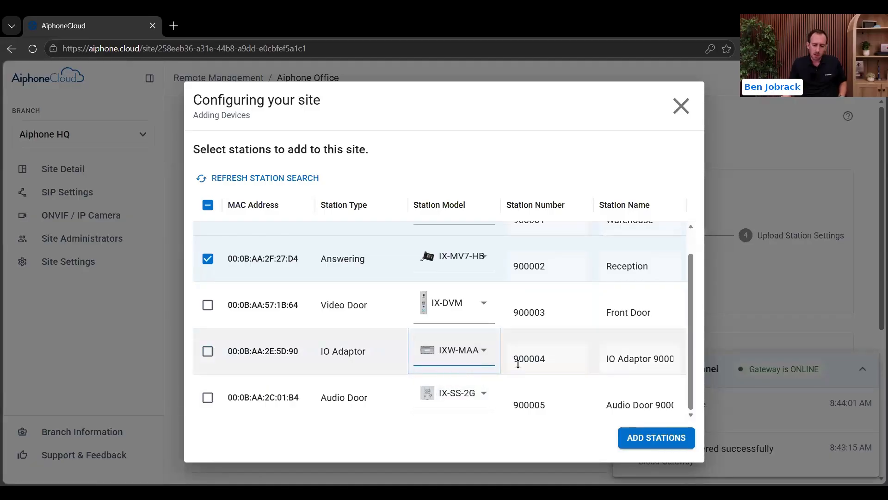
{"action": "triple_click", "coordinate": [637, 359]}
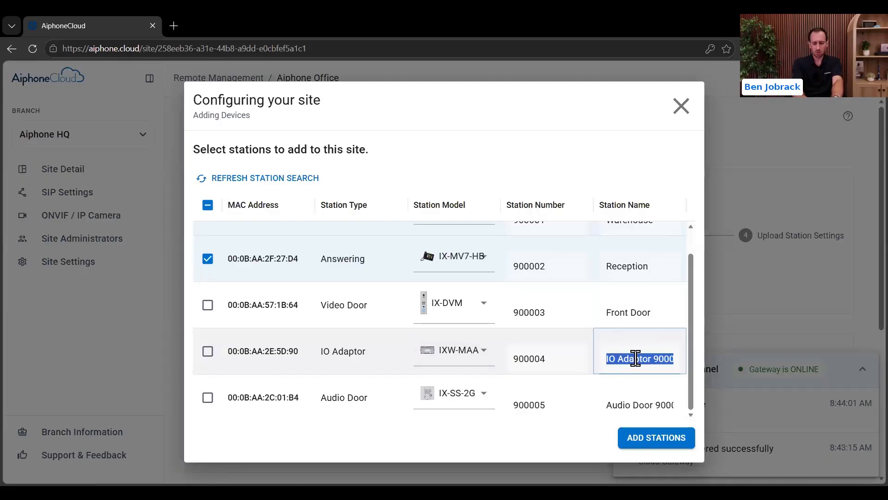
{"action": "type", "text": "Relay Board"}
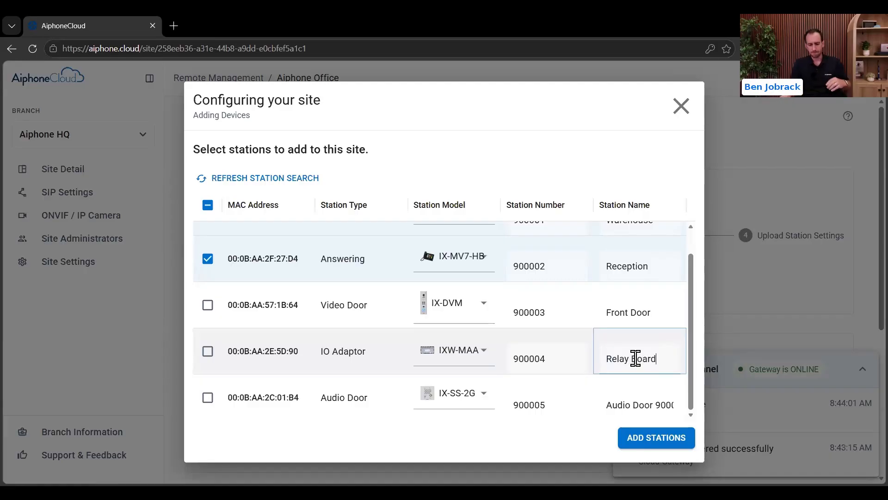
{"action": "left_click", "coordinate": [646, 406]}
{"action": "triple_click", "coordinate": [647, 406]}
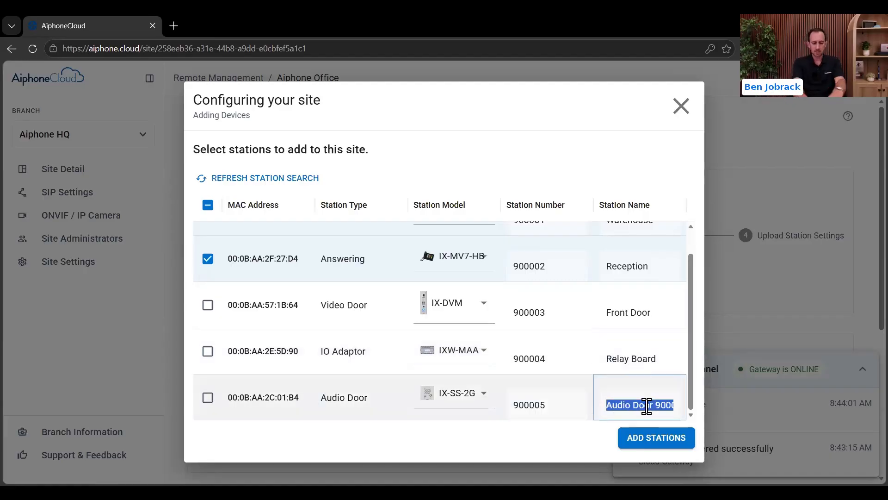
{"action": "type", "text": "Loading"}
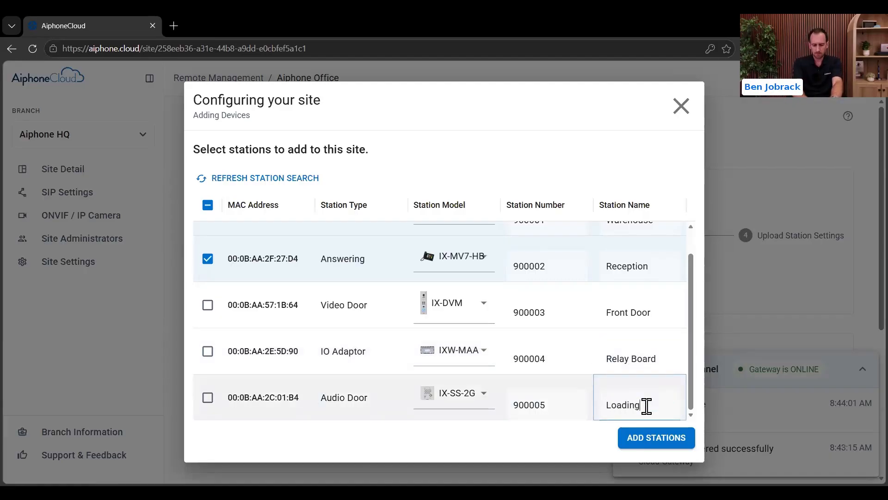
{"action": "type", "text": " Dock"}
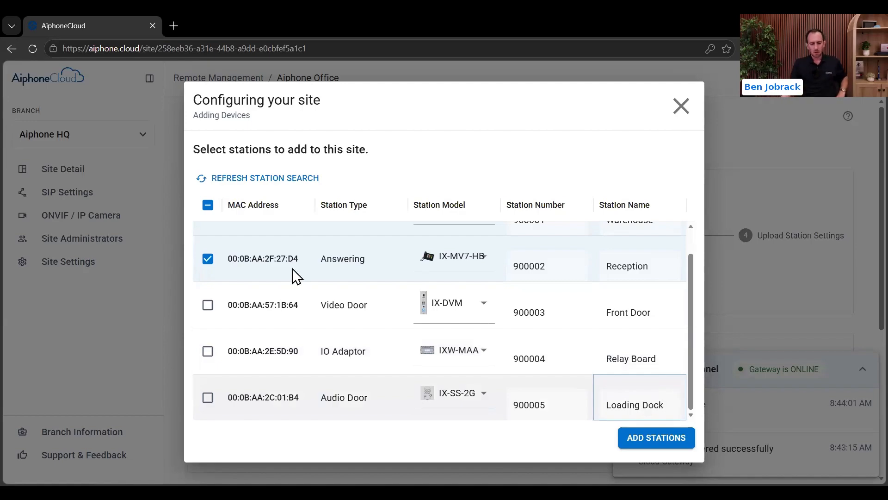
Step: Select all five stations and add them to the site
{"action": "left_click", "coordinate": [207, 205]}
{"action": "left_click", "coordinate": [208, 204]}
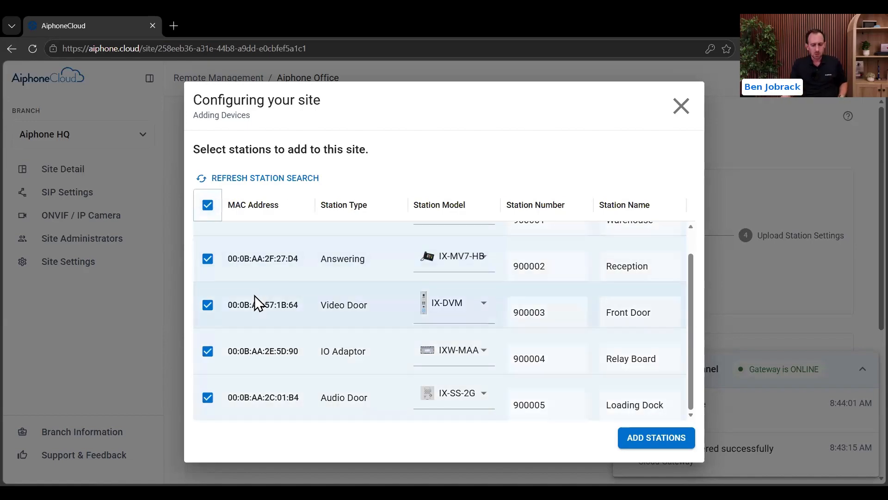
{"action": "scroll", "coordinate": [268, 335], "scroll_direction": "up", "scroll_amount": 1}
{"action": "scroll", "coordinate": [320, 291], "scroll_direction": "down", "scroll_amount": 1}
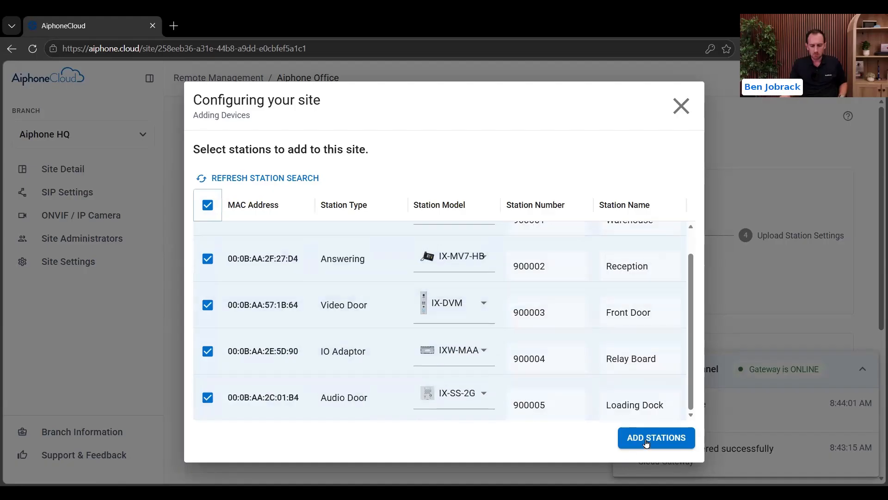
{"action": "left_click", "coordinate": [647, 443]}
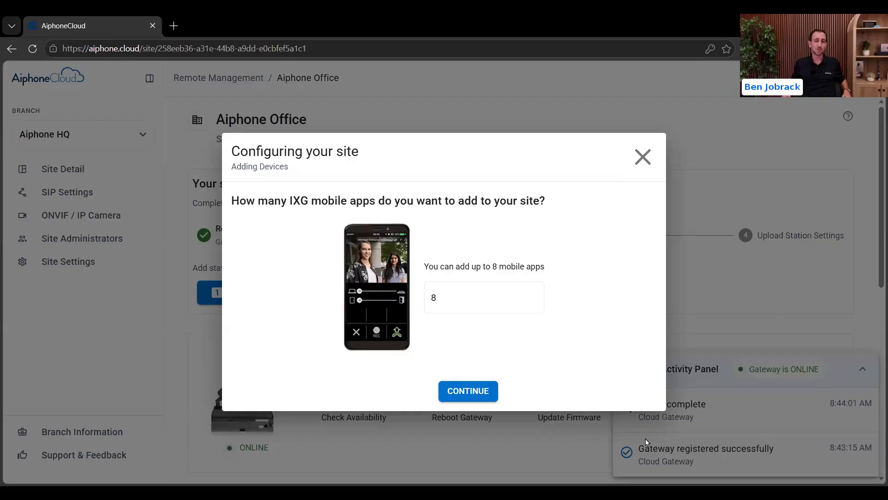
Step: Lower the IXG mobile app count from 8 to 4 and continue
{"action": "left_click", "coordinate": [533, 301]}
{"action": "left_click", "coordinate": [533, 302]}
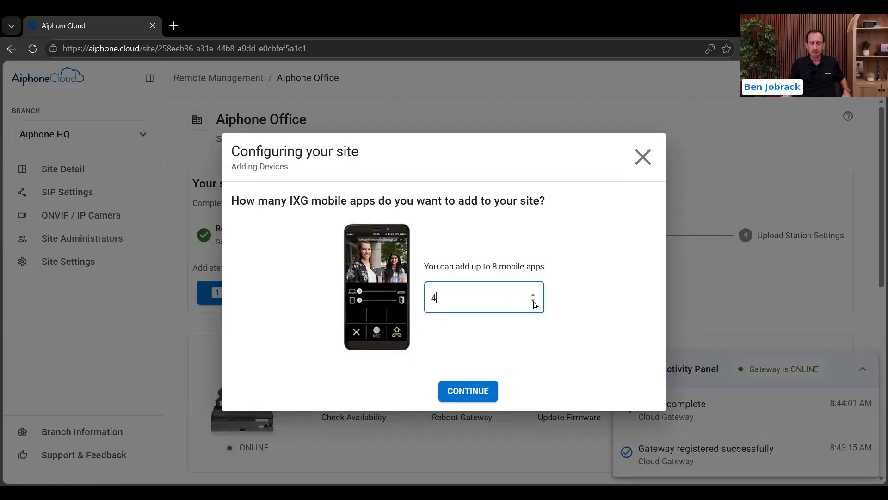
{"action": "left_click", "coordinate": [537, 326]}
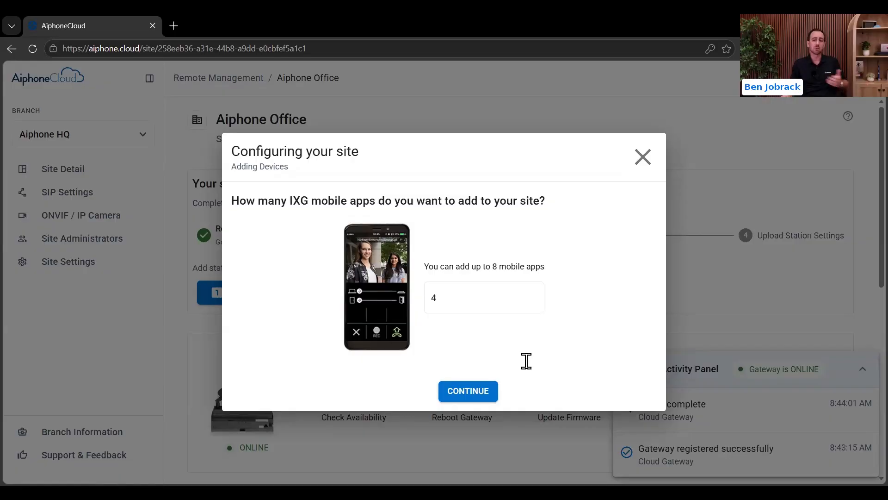
{"action": "left_click", "coordinate": [467, 391]}
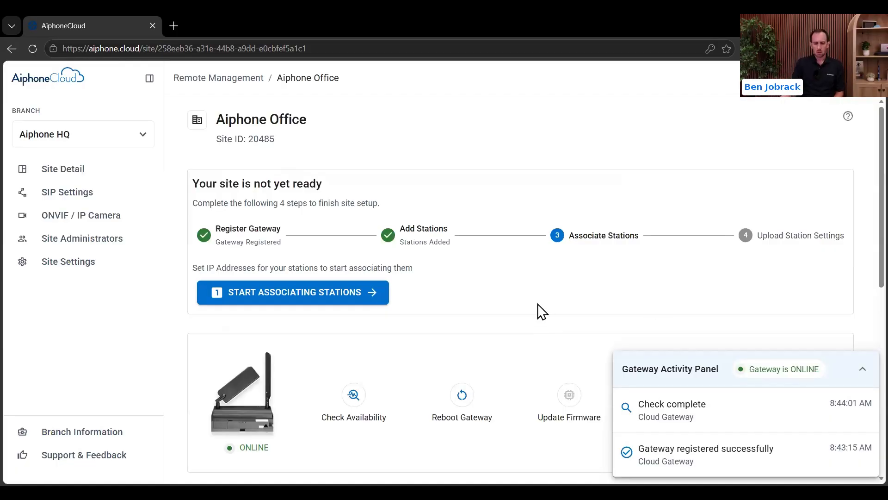
Step: Open the Associate Stations setup from step 3 of the site page
{"action": "scroll", "coordinate": [539, 308], "scroll_direction": "down", "scroll_amount": 2}
{"action": "scroll", "coordinate": [562, 255], "scroll_direction": "up", "scroll_amount": 2}
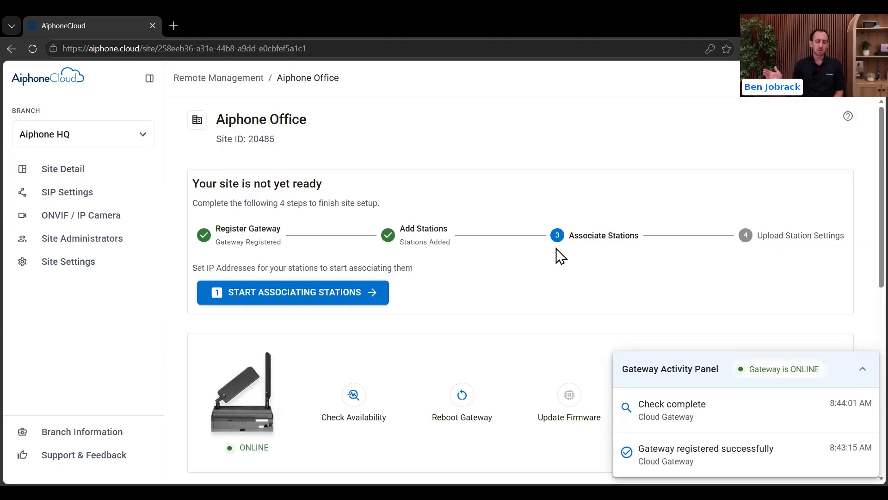
{"action": "left_click", "coordinate": [326, 297]}
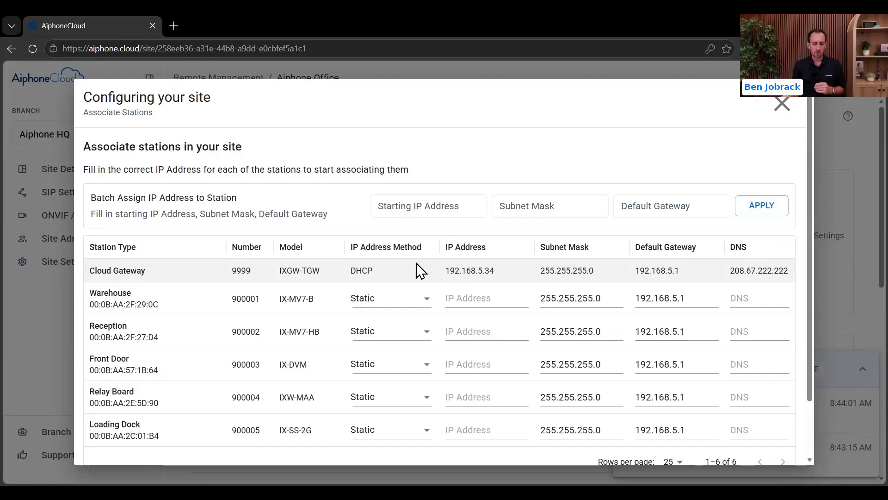
Step: Keep Static addressing and set the batch starting IP to the gateway address ending .35 (192.168.5.35)
{"action": "left_click", "coordinate": [389, 303]}
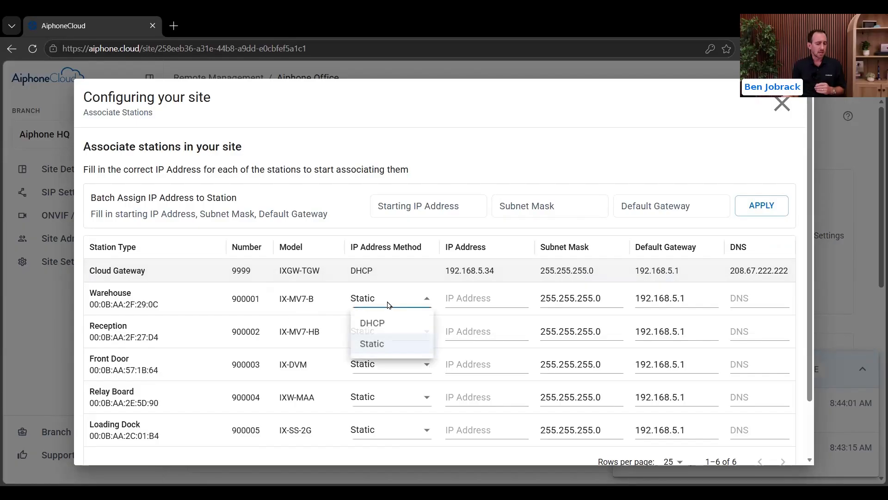
{"action": "left_click", "coordinate": [208, 310]}
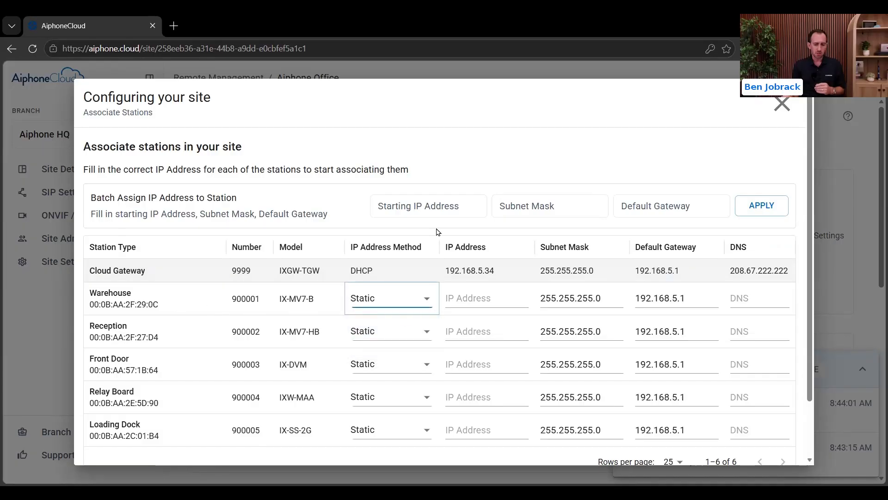
{"action": "left_click", "coordinate": [441, 206]}
{"action": "type", "text": "192."}
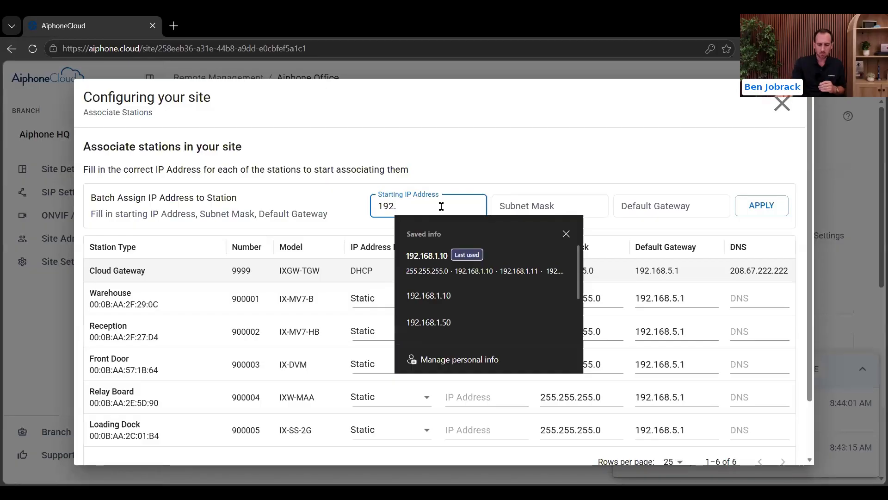
{"action": "left_click", "coordinate": [466, 156]}
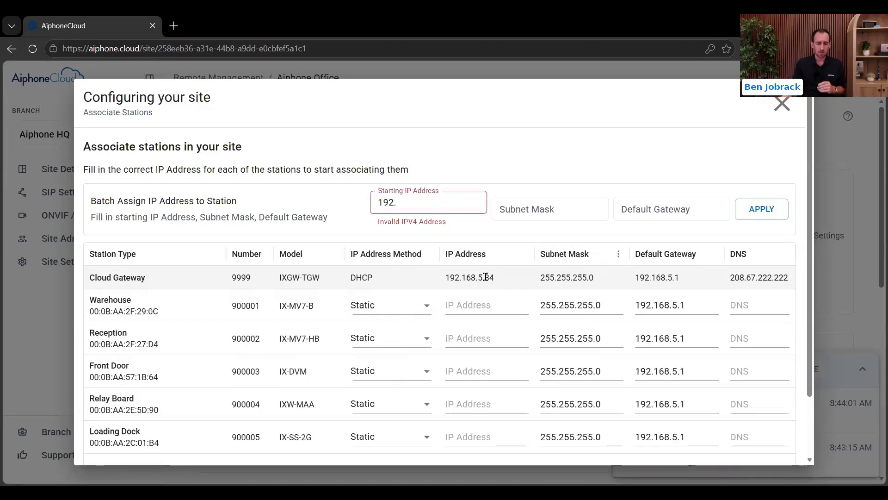
{"action": "left_click_drag", "start_coordinate": [497, 281], "coordinate": [444, 280]}
{"action": "key", "text": "ctrl+c"}
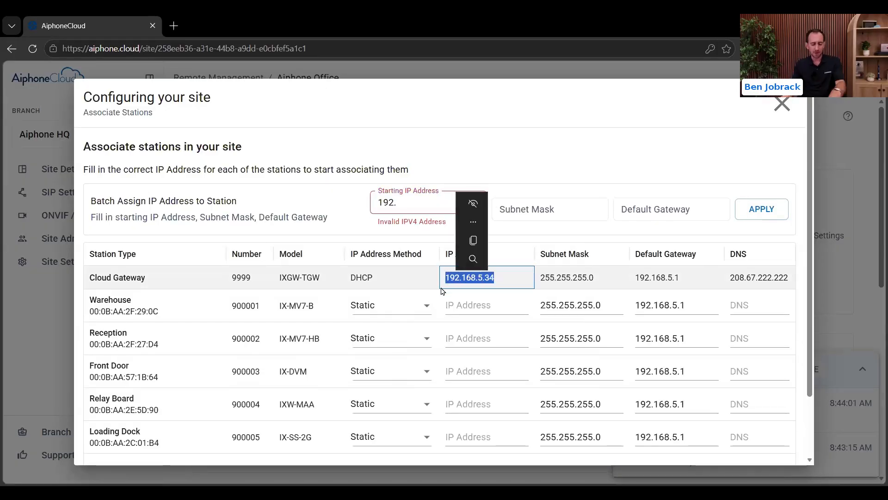
{"action": "left_click", "coordinate": [421, 197]}
{"action": "key", "text": "ctrl+a"}
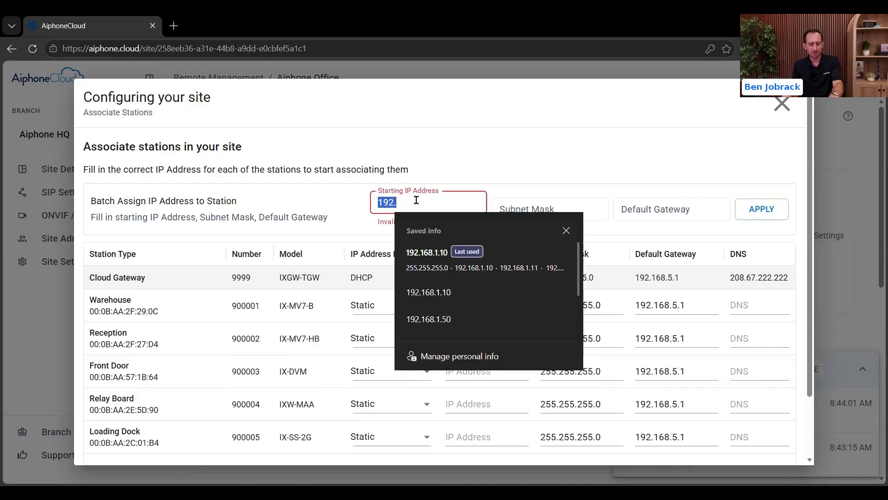
{"action": "key", "text": "ctrl+v"}
{"action": "key", "text": "BackSpace"}
{"action": "type", "text": "5"}
Step: Enter 255.255.255.0 as the batch subnet mask
{"action": "left_click", "coordinate": [519, 209]}
{"action": "type", "text": "255"}
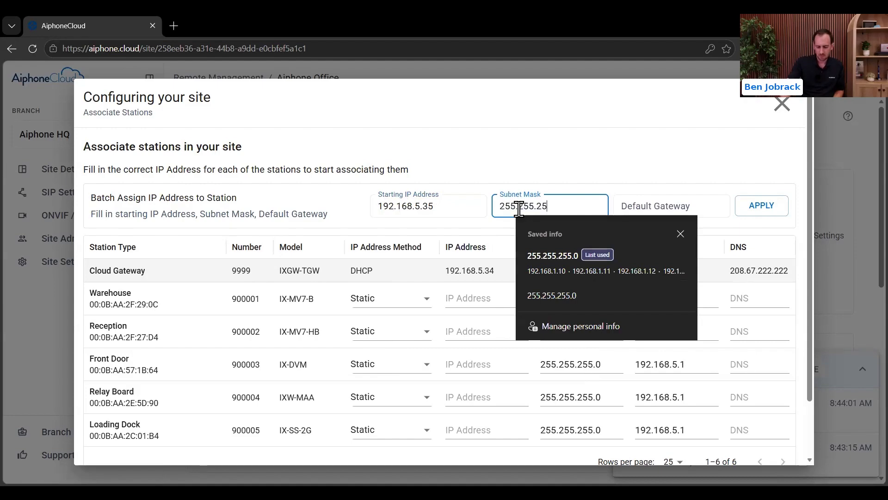
{"action": "type", "text": ".255.255.0"}
{"action": "left_click", "coordinate": [570, 154]}
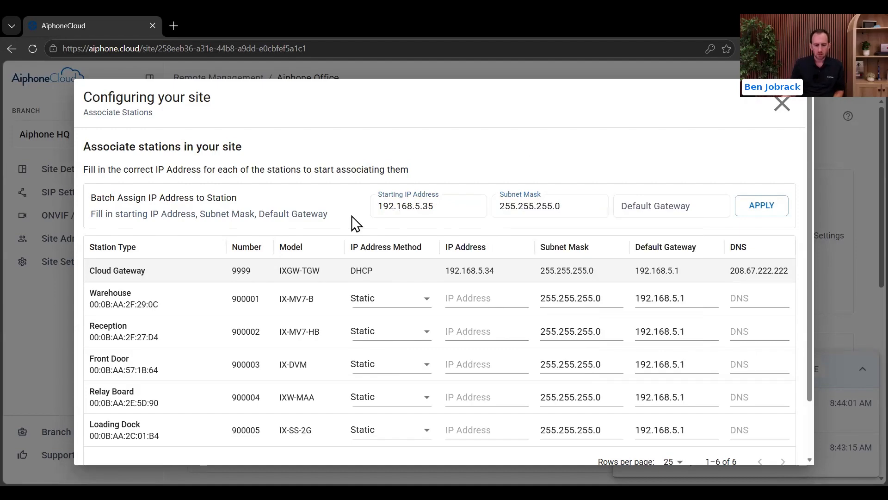
Step: Apply the batch settings so stations get 192.168.5.35–192.168.5.39, then begin associating all five stations
{"action": "left_click", "coordinate": [464, 306]}
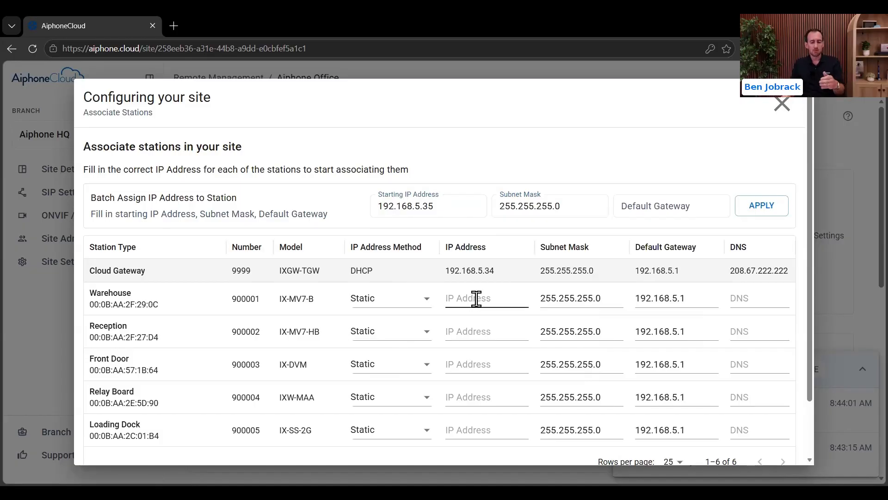
{"action": "left_click", "coordinate": [453, 339]}
{"action": "left_click", "coordinate": [456, 367]}
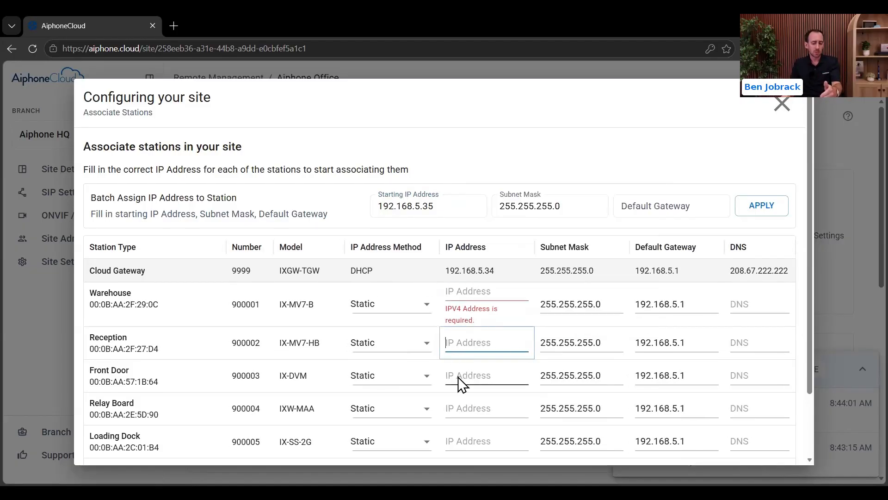
{"action": "left_click", "coordinate": [458, 410]}
{"action": "left_click", "coordinate": [453, 161]}
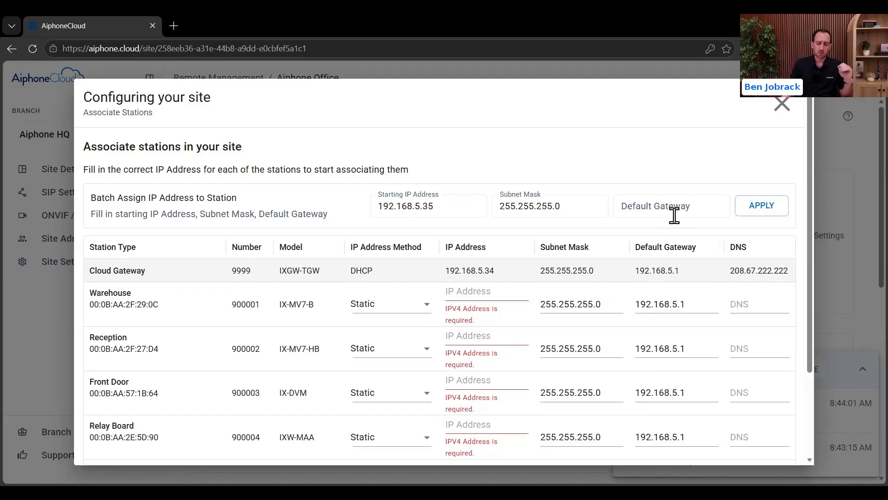
{"action": "left_click", "coordinate": [760, 214]}
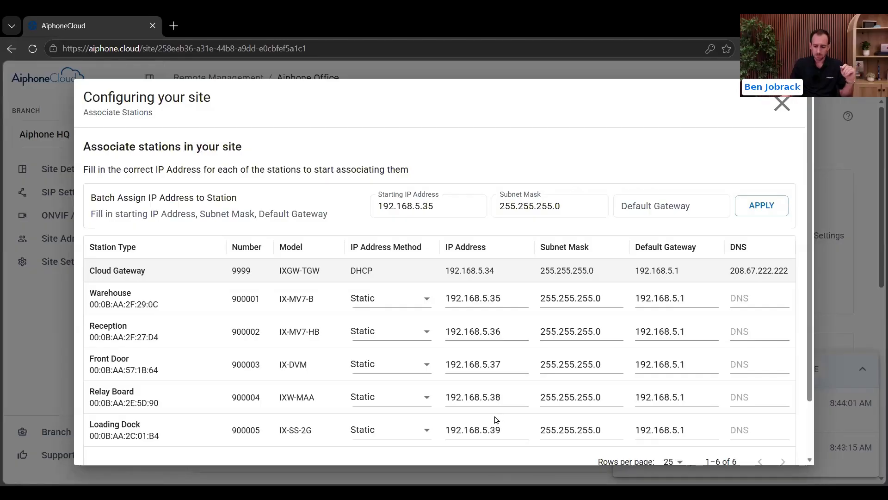
{"action": "scroll", "coordinate": [515, 398], "scroll_direction": "down", "scroll_amount": 2}
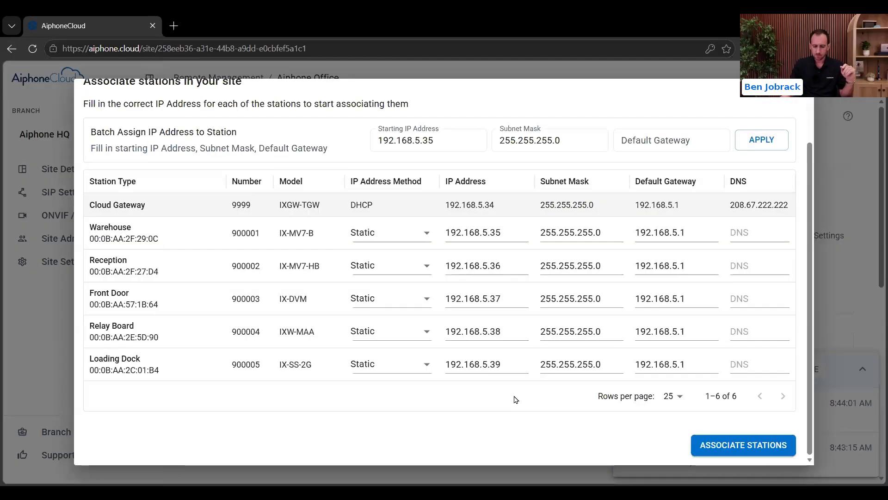
{"action": "left_click", "coordinate": [746, 444]}
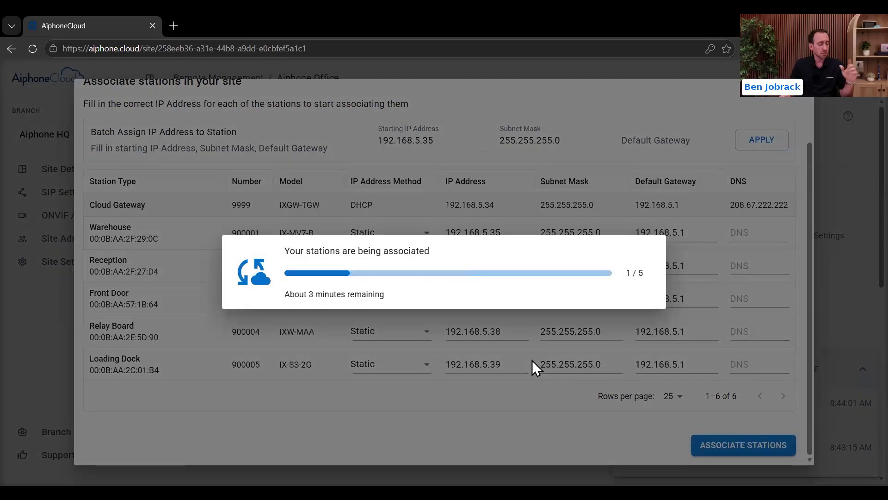
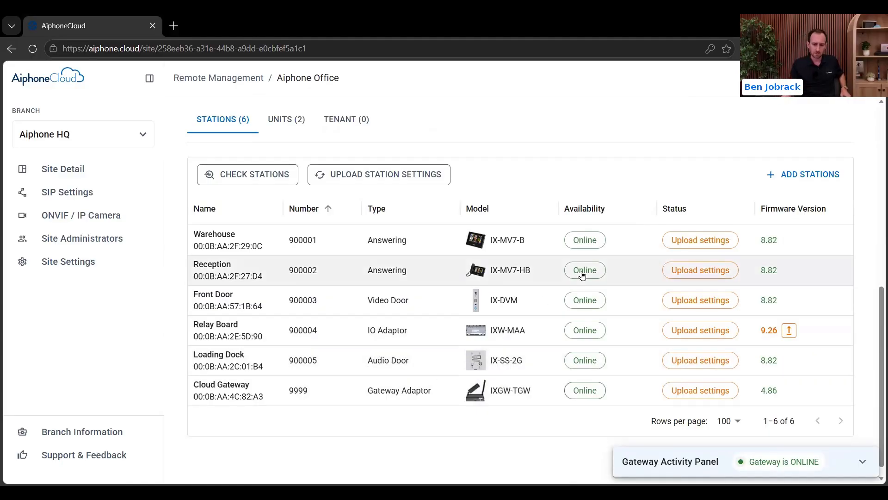
Step: Scroll back to the top of the Aiphone Office site page
{"action": "scroll", "coordinate": [581, 270], "scroll_direction": "up", "scroll_amount": 5}
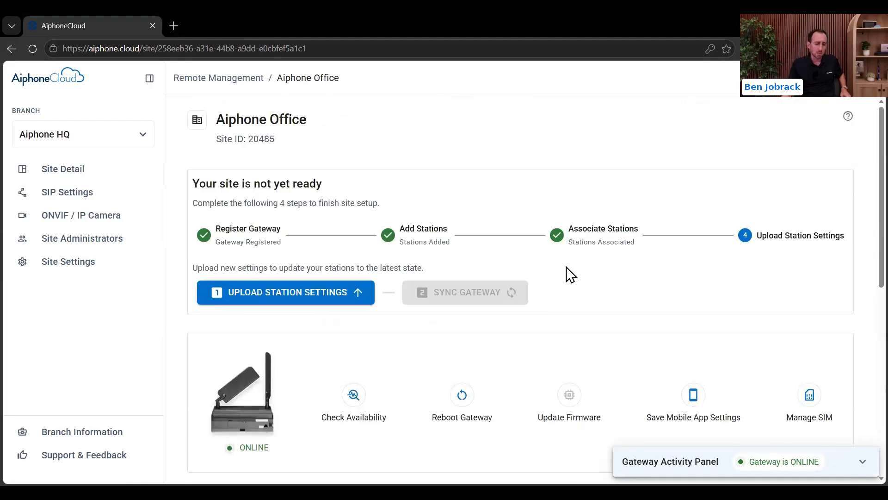
Step: Upload the new settings to all stations and follow the sync in the activity panel
{"action": "left_click", "coordinate": [294, 298]}
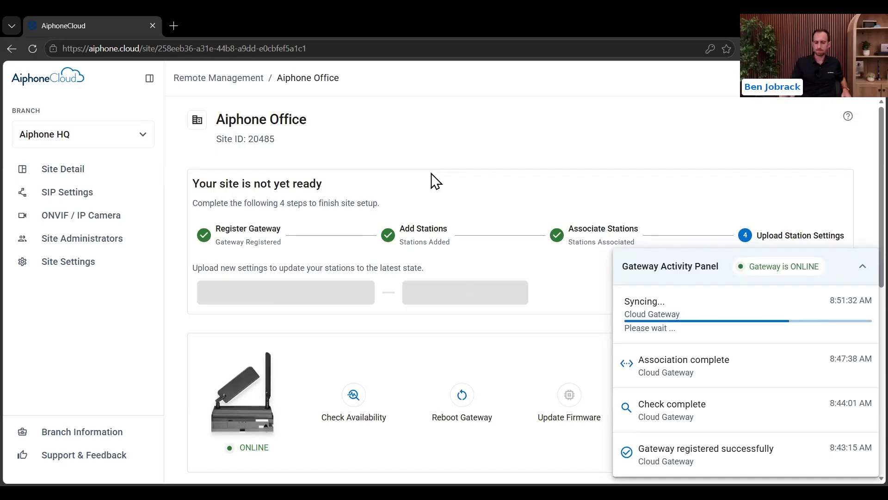
{"action": "scroll", "coordinate": [532, 166], "scroll_direction": "down", "scroll_amount": 2}
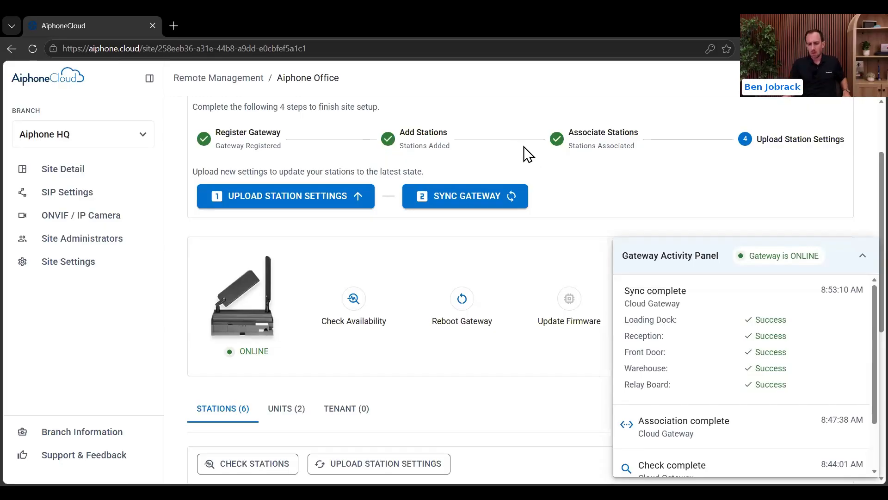
Step: Collapse the gateway activity log and start a Cloud Gateway sync
{"action": "left_click", "coordinate": [863, 255]}
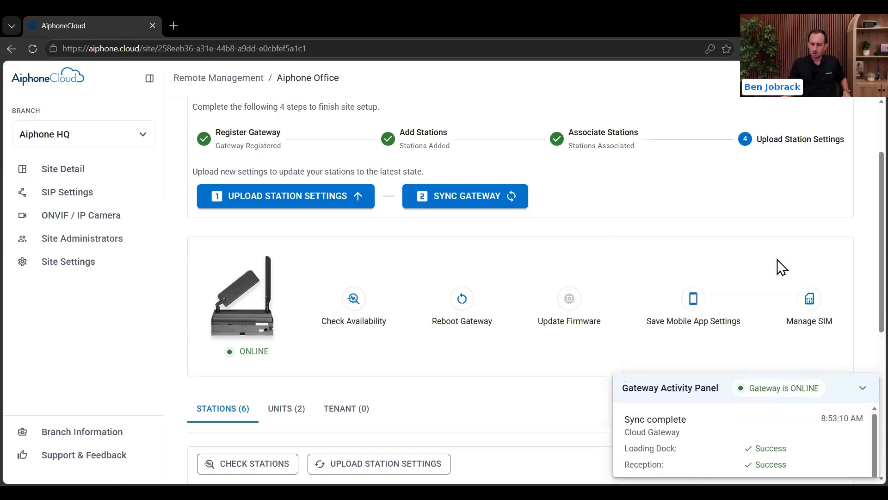
{"action": "scroll", "coordinate": [601, 206], "scroll_direction": "up", "scroll_amount": 2}
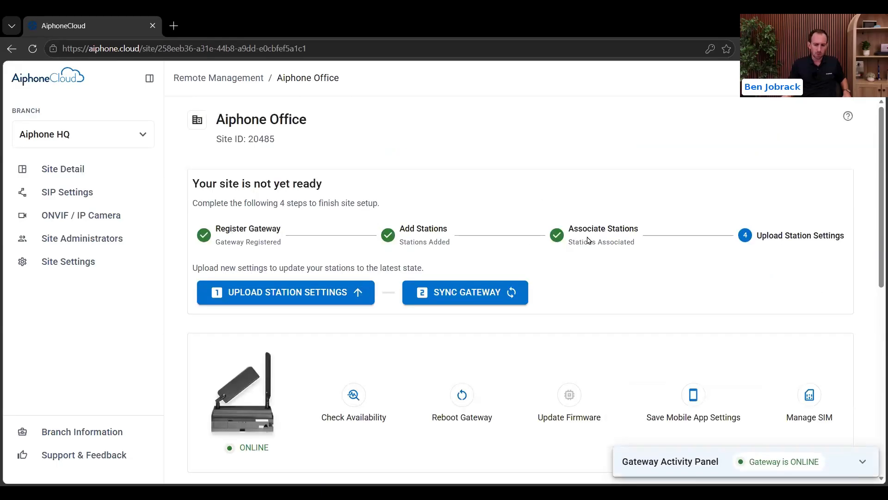
{"action": "left_click", "coordinate": [489, 295]}
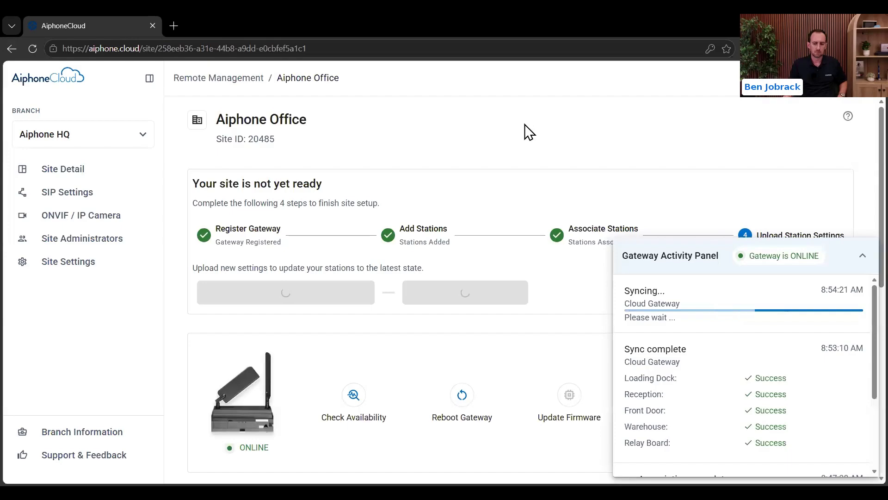
Step: Scroll the page while the Cloud Gateway sync completes successfully
{"action": "scroll", "coordinate": [529, 132], "scroll_direction": "down", "scroll_amount": 4}
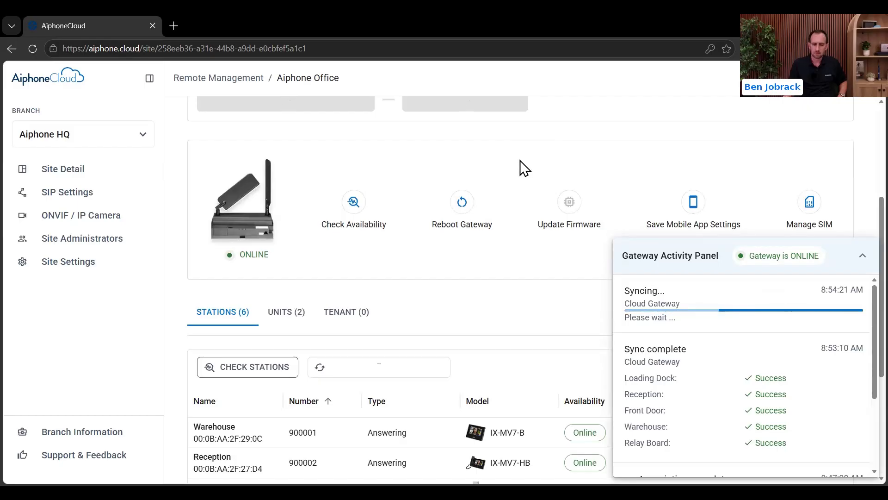
{"action": "scroll", "coordinate": [521, 180], "scroll_direction": "up", "scroll_amount": 2}
{"action": "scroll", "coordinate": [520, 171], "scroll_direction": "up", "scroll_amount": 2}
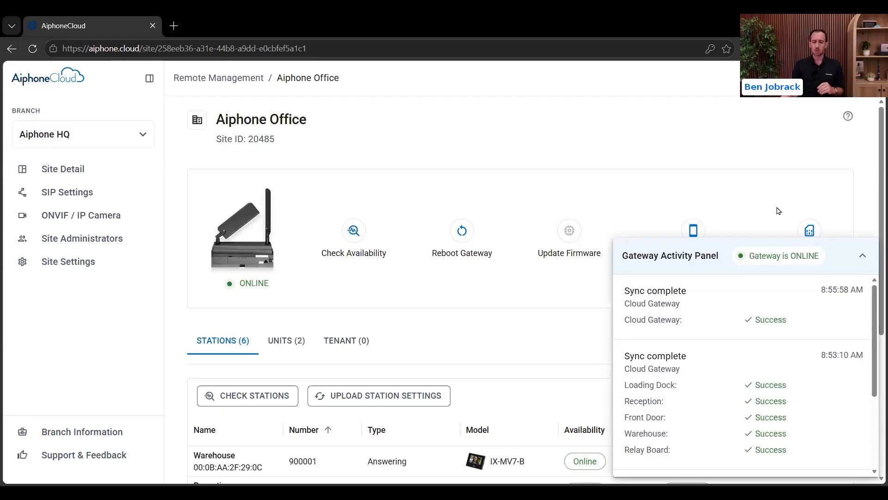
Step: Collapse the activity log and review the six Online stations on the dashboard
{"action": "left_click", "coordinate": [863, 257]}
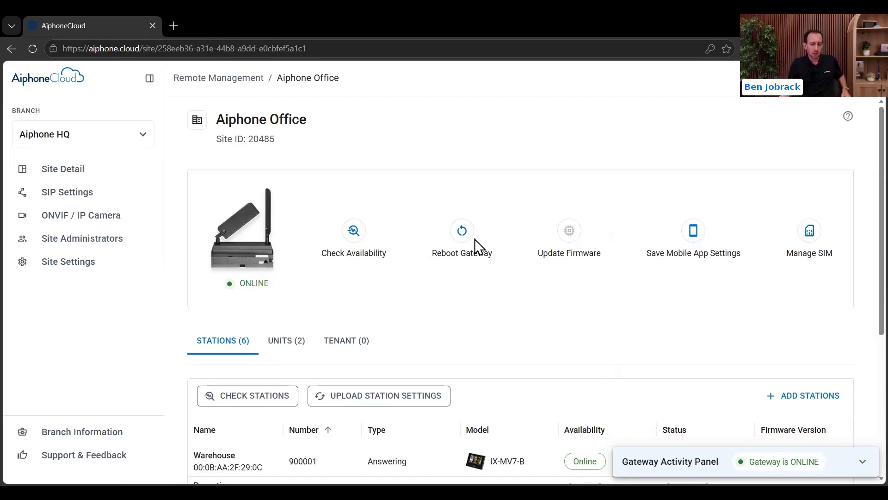
{"action": "mouse_move", "coordinate": [571, 251]}
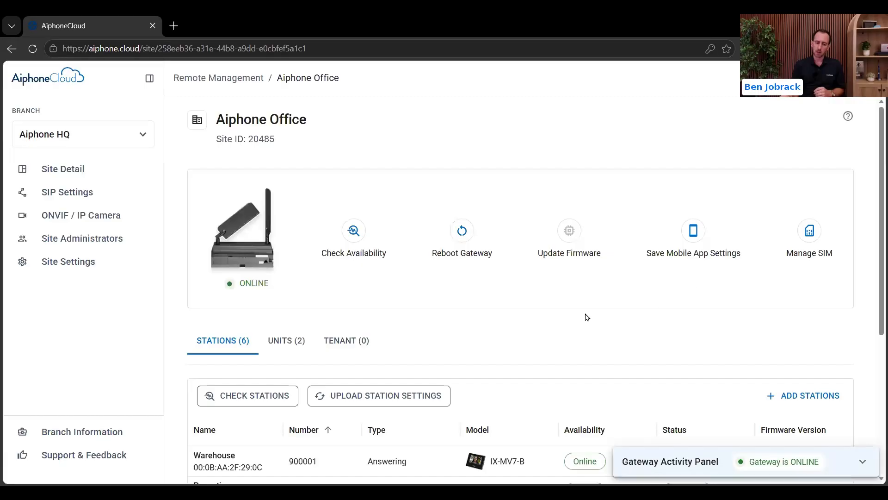
{"action": "scroll", "coordinate": [555, 259], "scroll_direction": "down", "scroll_amount": 5}
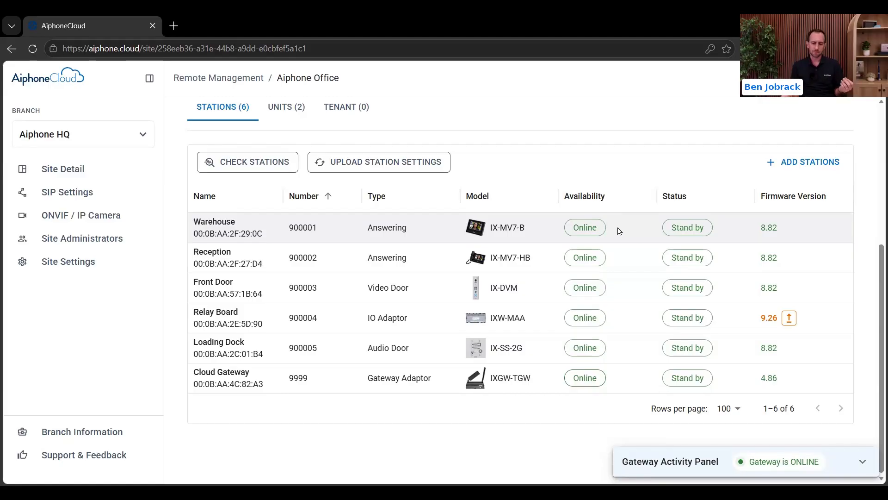
Step: Show the UNITS (2) tab listing Commercial 1 and OutsideArea 1 with their stations
{"action": "left_click", "coordinate": [281, 113]}
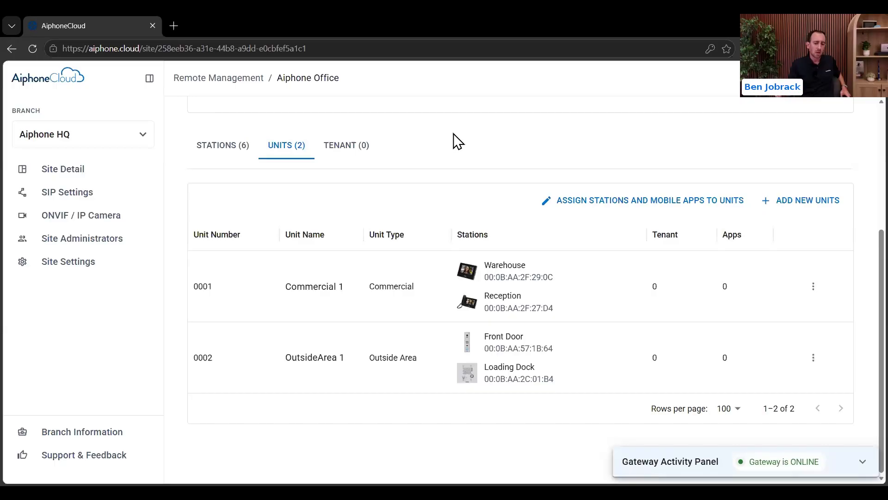
Step: Confirm TENANT (0) is empty, return to the six-station list, and open SIP Settings
{"action": "left_click", "coordinate": [352, 145]}
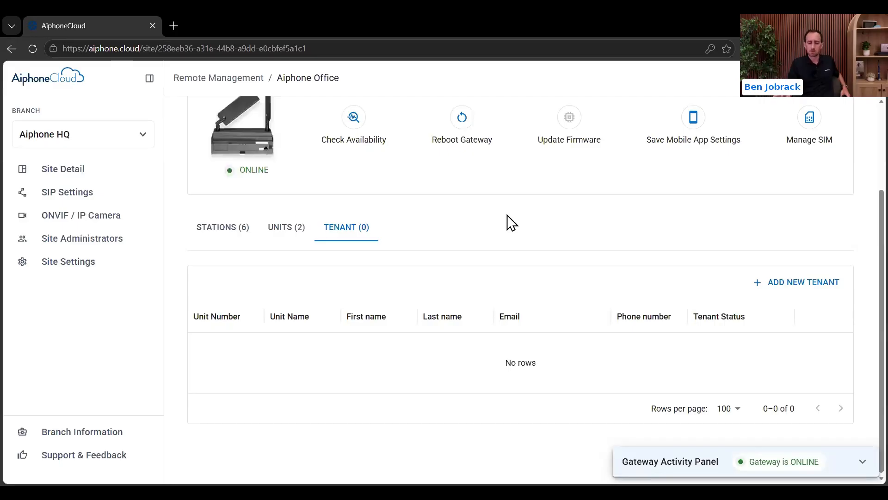
{"action": "left_click", "coordinate": [217, 229]}
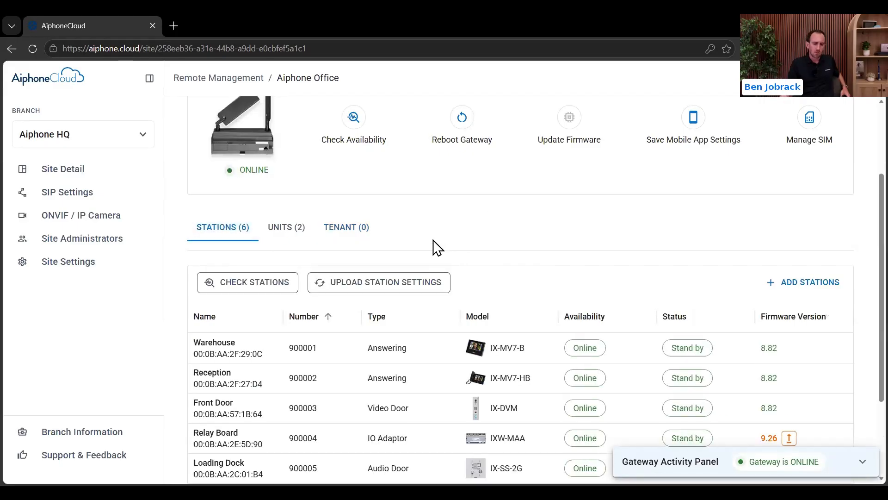
{"action": "scroll", "coordinate": [432, 245], "scroll_direction": "up", "scroll_amount": 3}
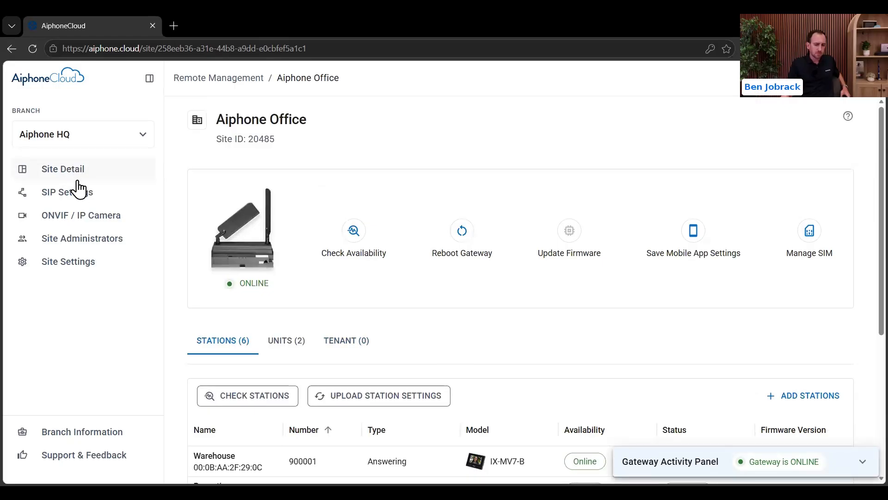
{"action": "left_click", "coordinate": [69, 193]}
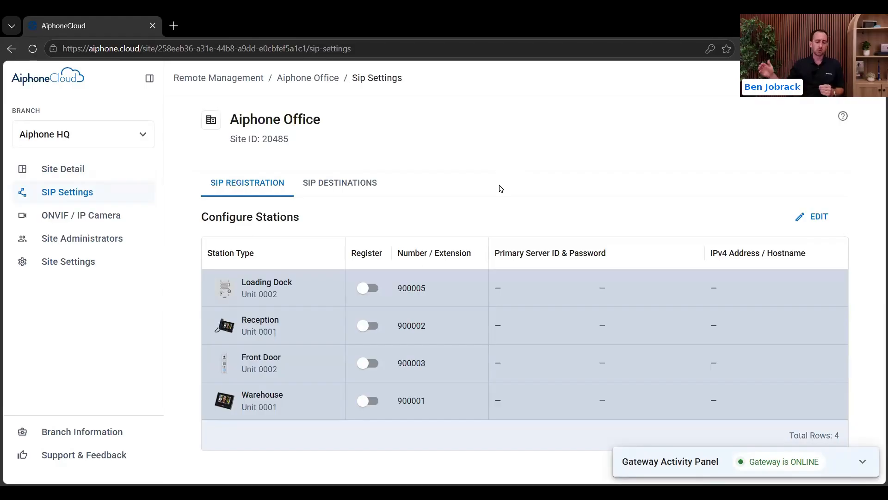
Step: Check SIP destinations and SIP registration, then view the ONVIF / IP Camera page's IP cameras
{"action": "left_click", "coordinate": [363, 183]}
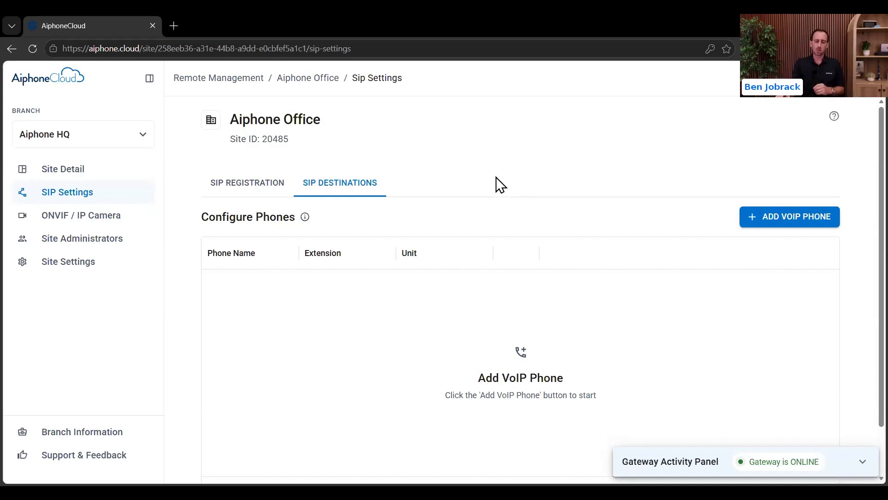
{"action": "left_click", "coordinate": [256, 181]}
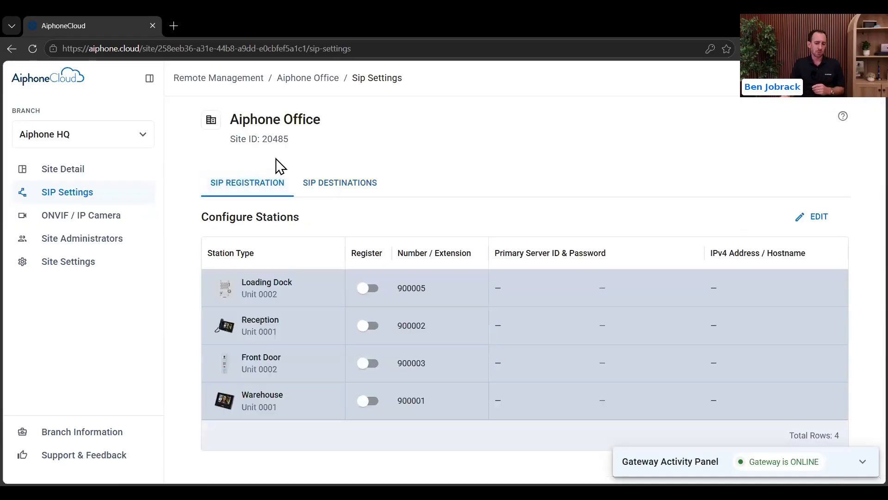
{"action": "left_click", "coordinate": [86, 223]}
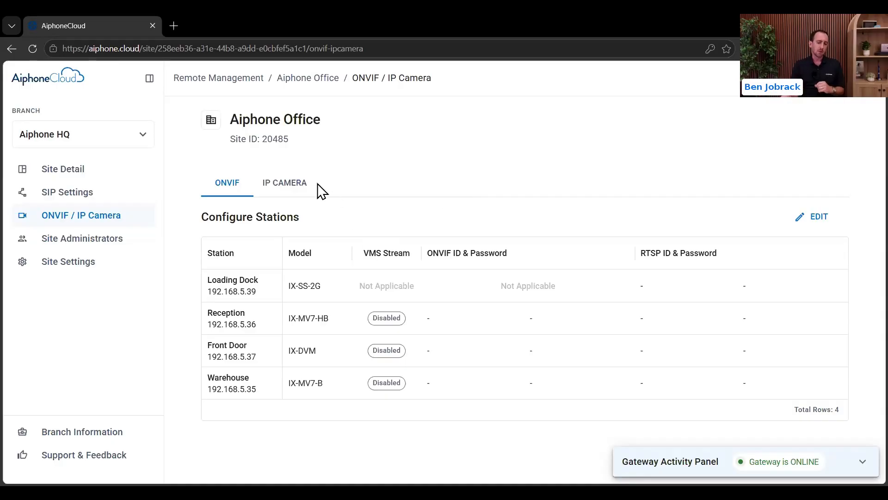
{"action": "left_click", "coordinate": [290, 183]}
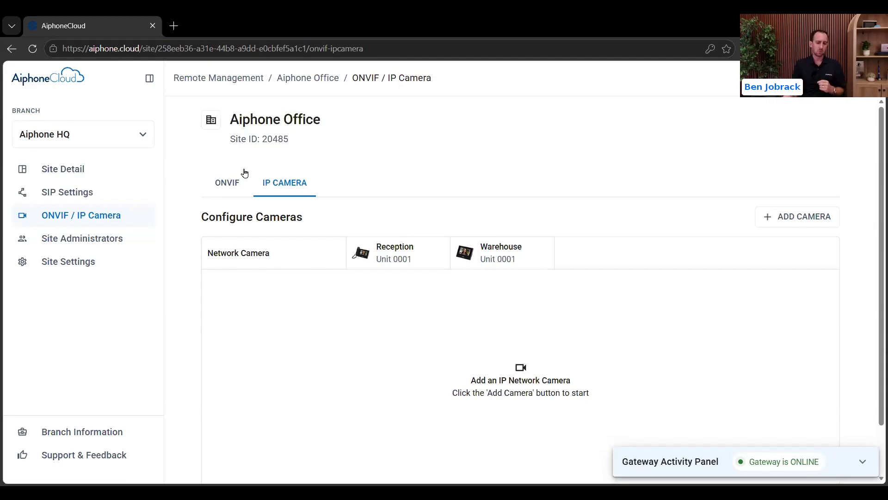
Step: Open the Site Administrators list for the Aiphone Office site
{"action": "left_click", "coordinate": [93, 238]}
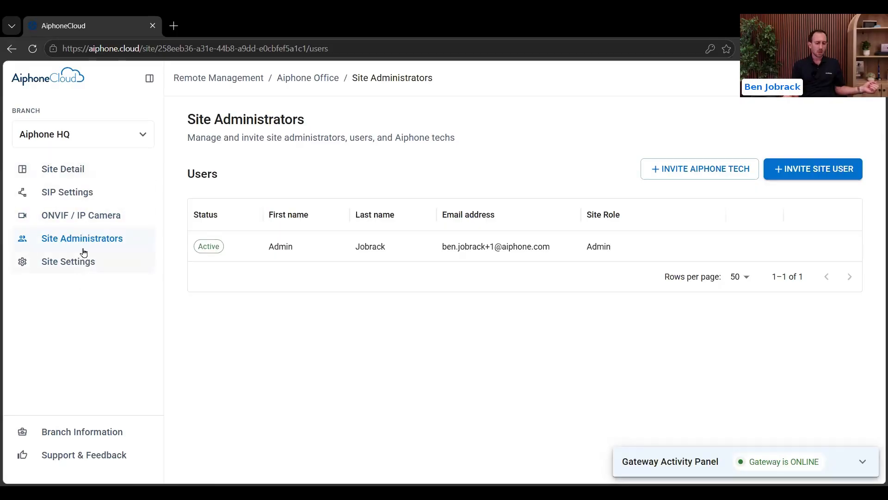
Step: Return to the Aiphone Office site dashboard
{"action": "left_click", "coordinate": [77, 174]}
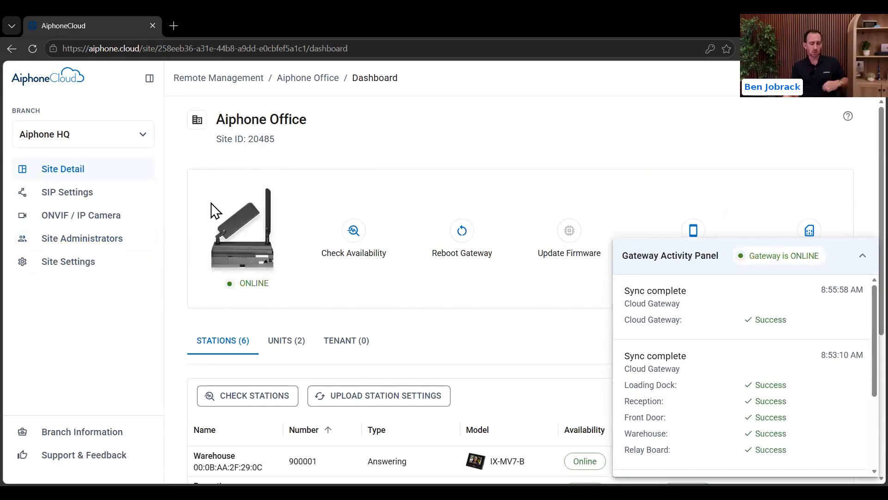
Step: Save the Aiphone Office mobile app settings, then open the Relay Board station
{"action": "left_click", "coordinate": [861, 258]}
{"action": "left_click", "coordinate": [695, 232]}
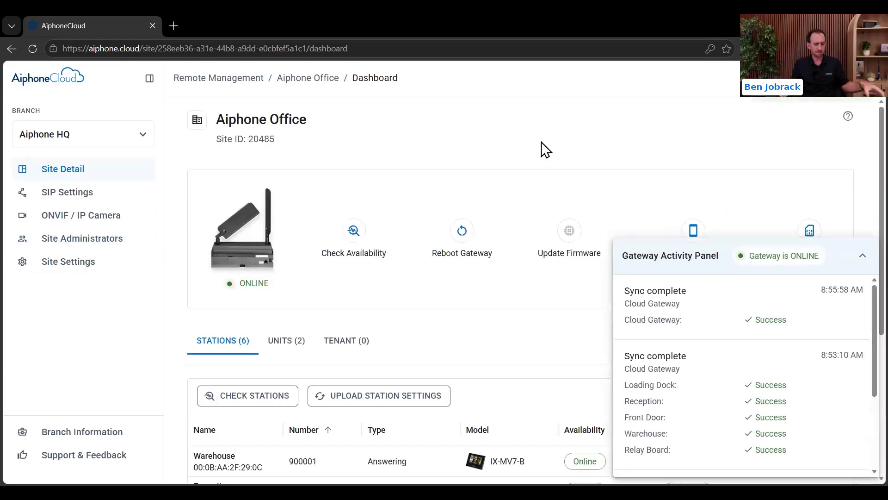
{"action": "scroll", "coordinate": [532, 205], "scroll_direction": "down", "scroll_amount": 4}
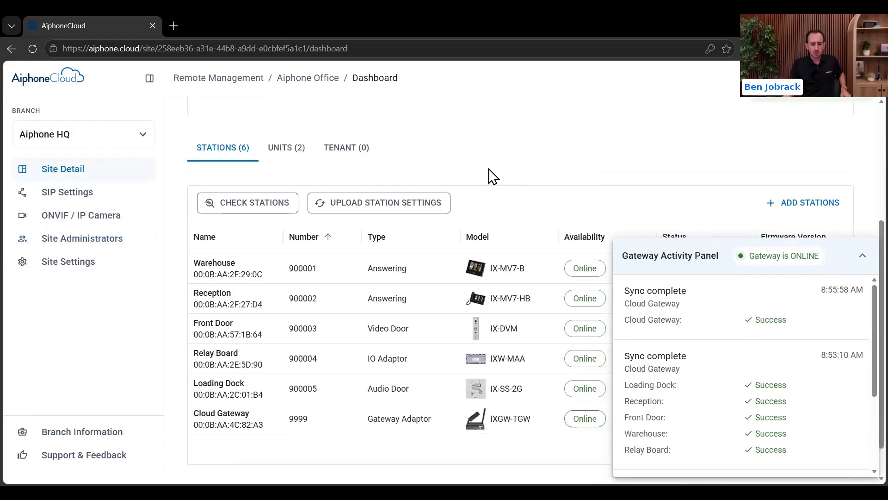
{"action": "left_click", "coordinate": [248, 361]}
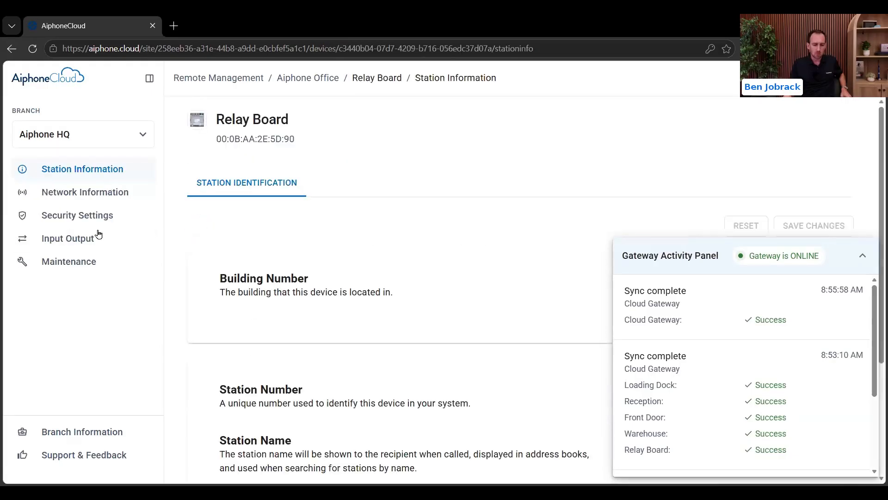
Step: On the Relay Board's Input Output page, assign Front Door to Relay 1 and Loading Dock to Relay 2, then save
{"action": "left_click", "coordinate": [83, 249]}
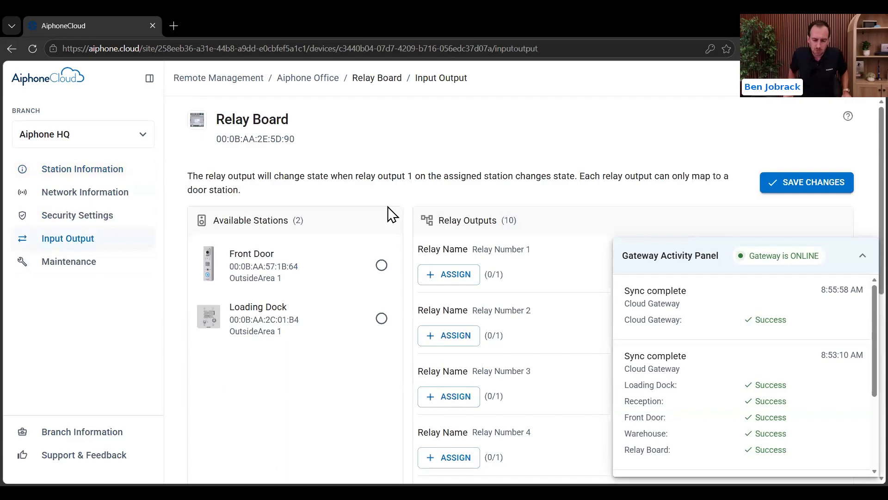
{"action": "left_click", "coordinate": [849, 259]}
{"action": "left_click", "coordinate": [349, 271]}
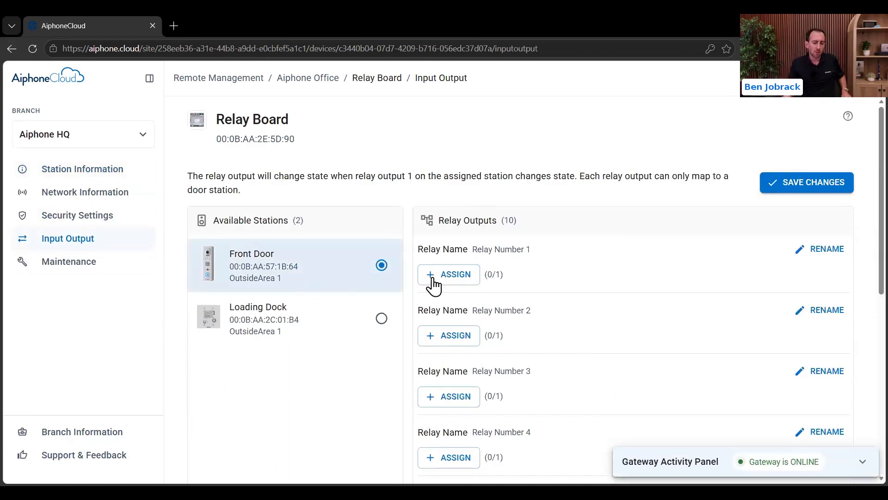
{"action": "left_click", "coordinate": [452, 275]}
{"action": "scroll", "coordinate": [560, 282], "scroll_direction": "down", "scroll_amount": 2}
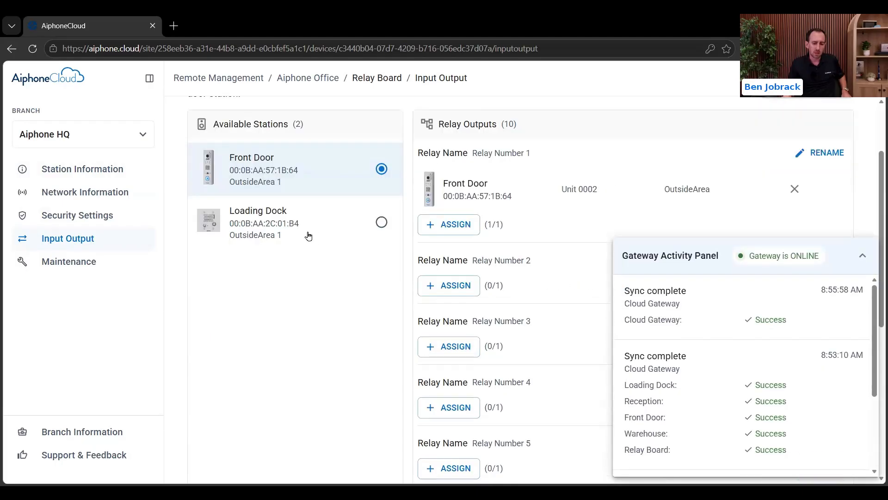
{"action": "left_click", "coordinate": [294, 230]}
{"action": "left_click", "coordinate": [456, 285]}
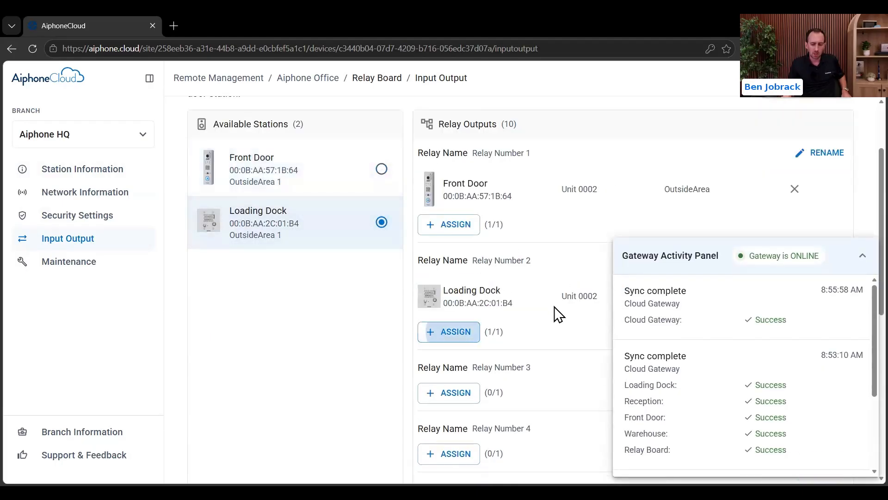
{"action": "scroll", "coordinate": [864, 215], "scroll_direction": "up", "scroll_amount": 2}
{"action": "left_click", "coordinate": [808, 189]}
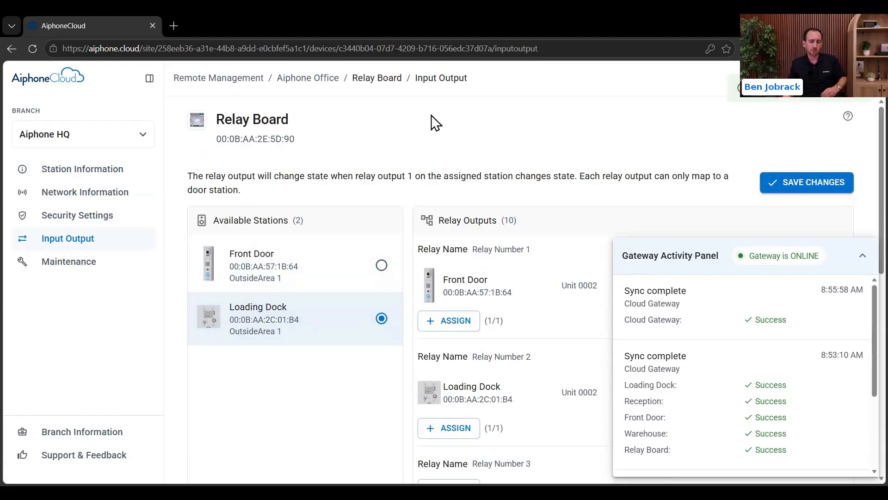
Step: Return to the Aiphone Office site and open the Front Door station from the Stations table
{"action": "left_click", "coordinate": [317, 82]}
{"action": "scroll", "coordinate": [402, 264], "scroll_direction": "down", "scroll_amount": 4}
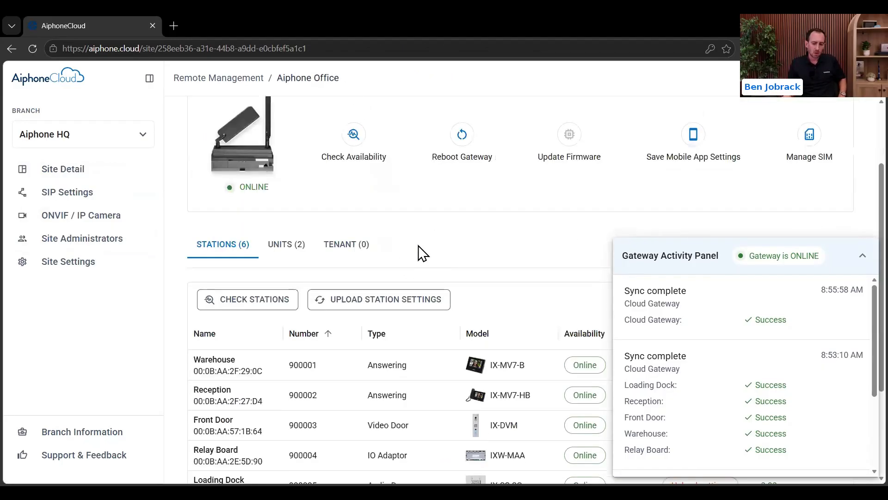
{"action": "scroll", "coordinate": [473, 244], "scroll_direction": "up", "scroll_amount": 2}
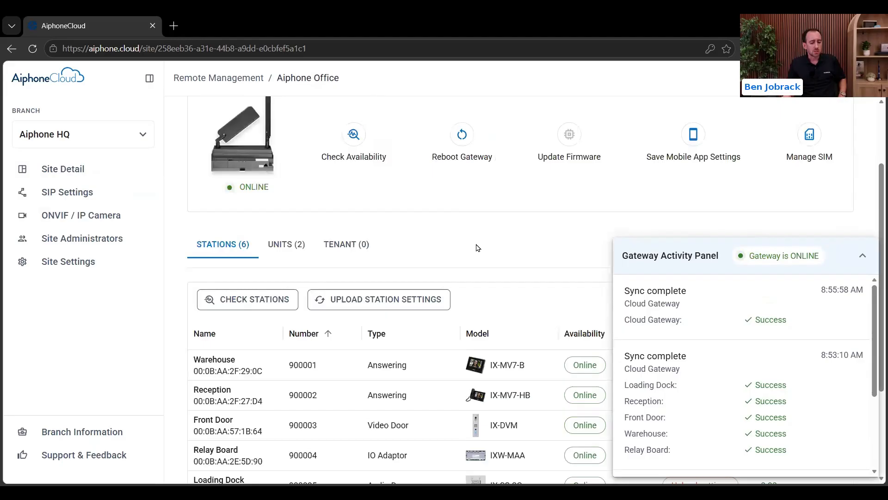
{"action": "scroll", "coordinate": [478, 247], "scroll_direction": "down", "scroll_amount": 2}
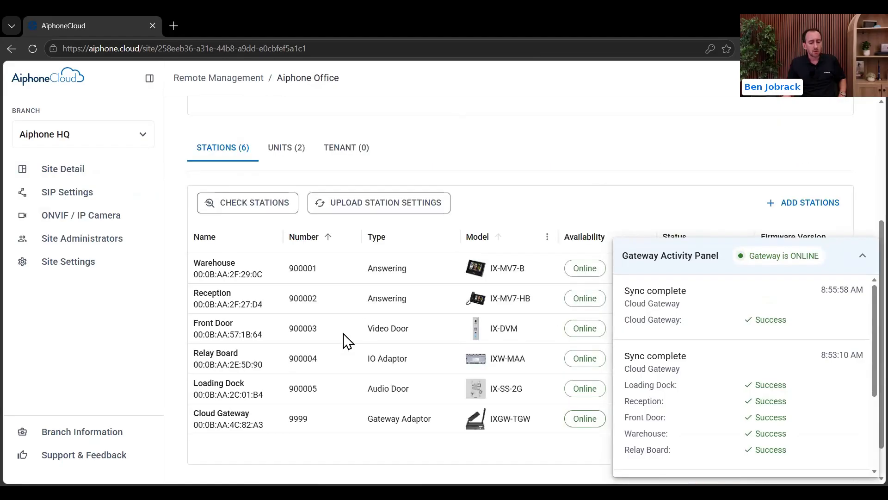
{"action": "left_click", "coordinate": [231, 319]}
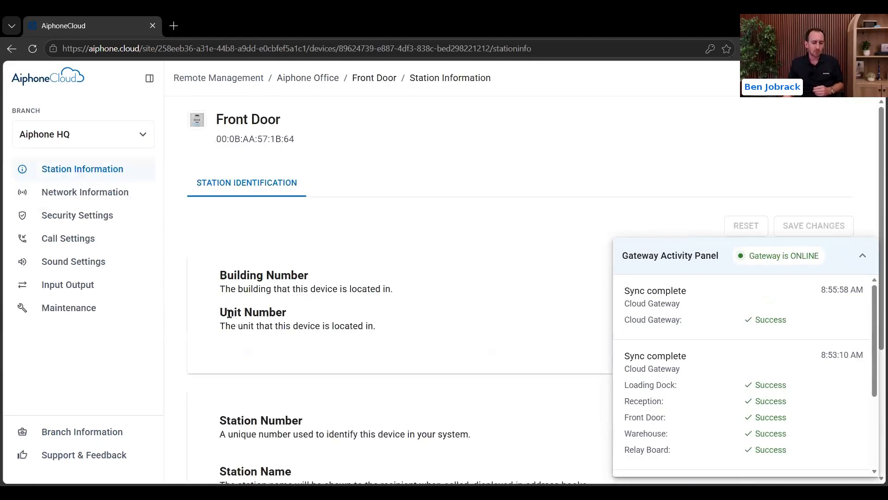
Step: Remove Warehouse and Apps from Front Door's call destinations, leaving only Reception, and save
{"action": "left_click", "coordinate": [105, 247]}
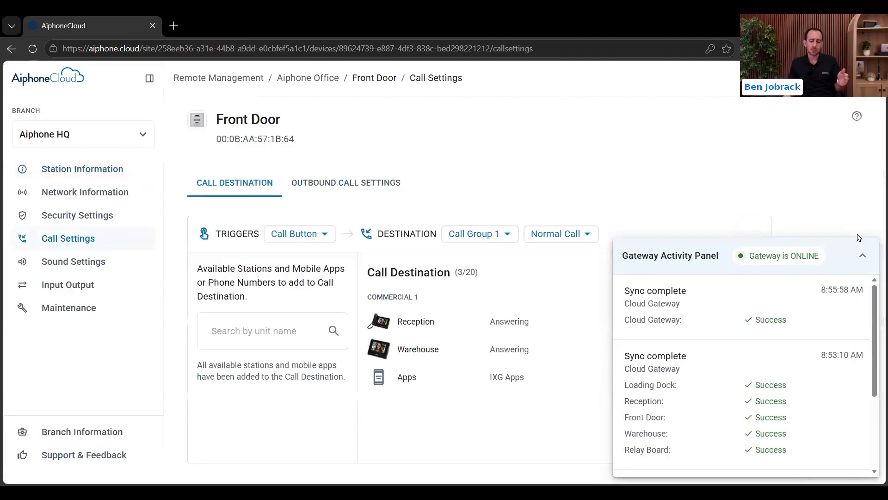
{"action": "left_click", "coordinate": [863, 255]}
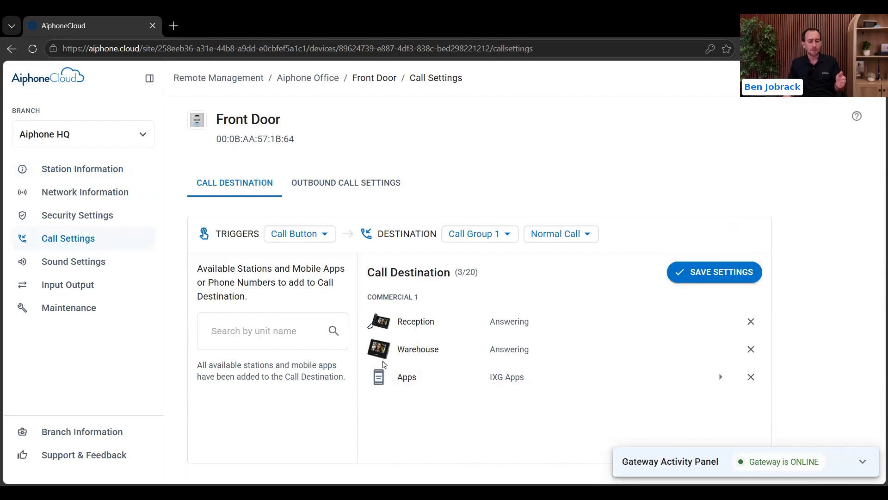
{"action": "left_click", "coordinate": [751, 350]}
{"action": "left_click", "coordinate": [751, 349]}
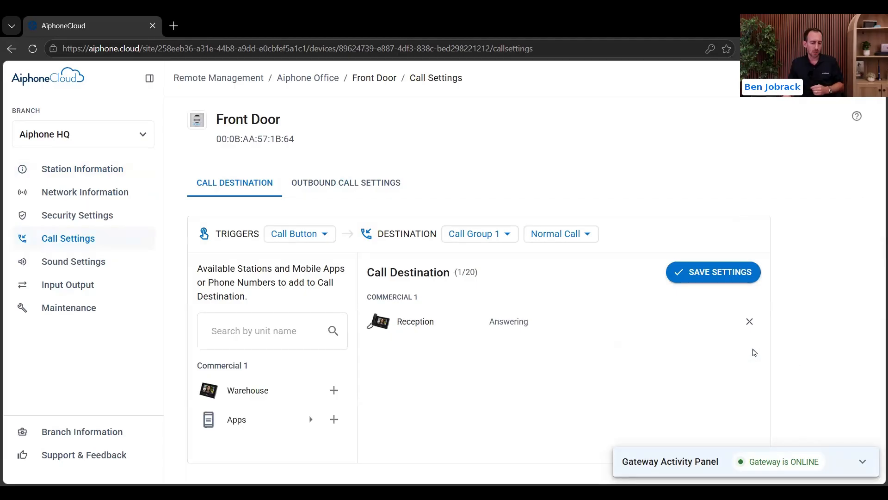
{"action": "left_click", "coordinate": [743, 271]}
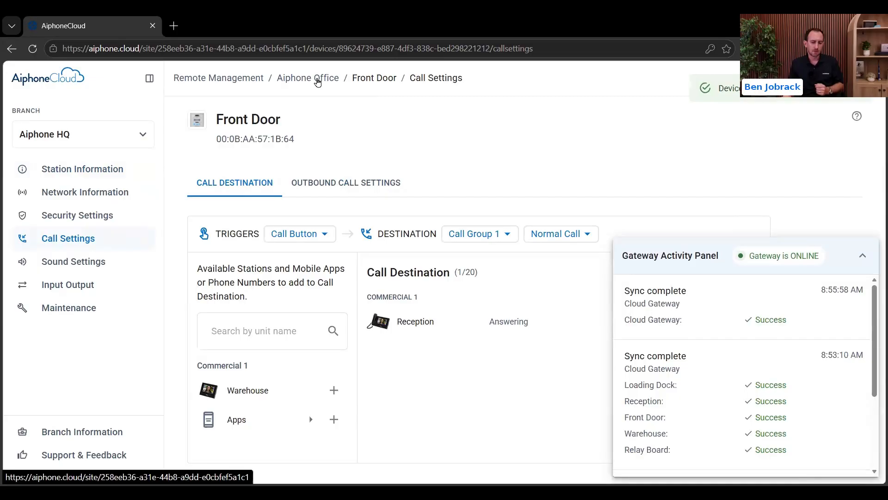
{"action": "left_click", "coordinate": [319, 82]}
Step: Remove Reception and Apps from Loading Dock's call destinations so only Warehouse remains, and save
{"action": "scroll", "coordinate": [377, 185], "scroll_direction": "down", "scroll_amount": 2}
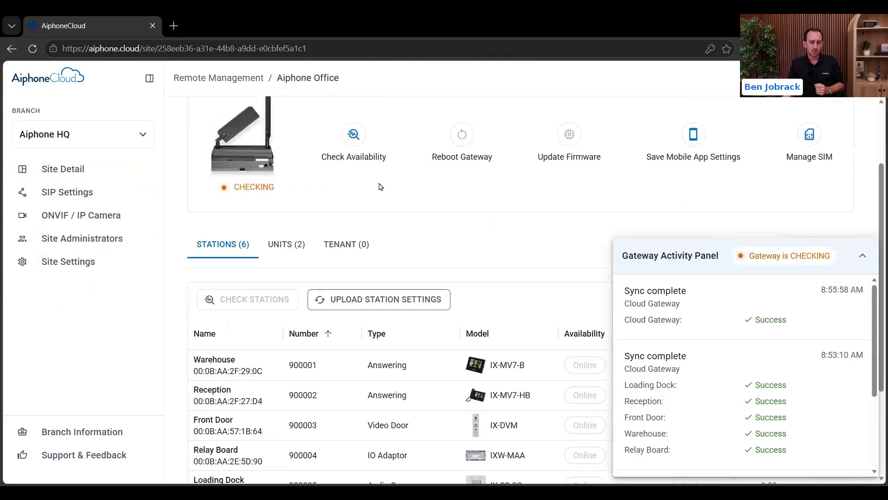
{"action": "scroll", "coordinate": [384, 181], "scroll_direction": "down", "scroll_amount": 2}
{"action": "left_click", "coordinate": [251, 389]}
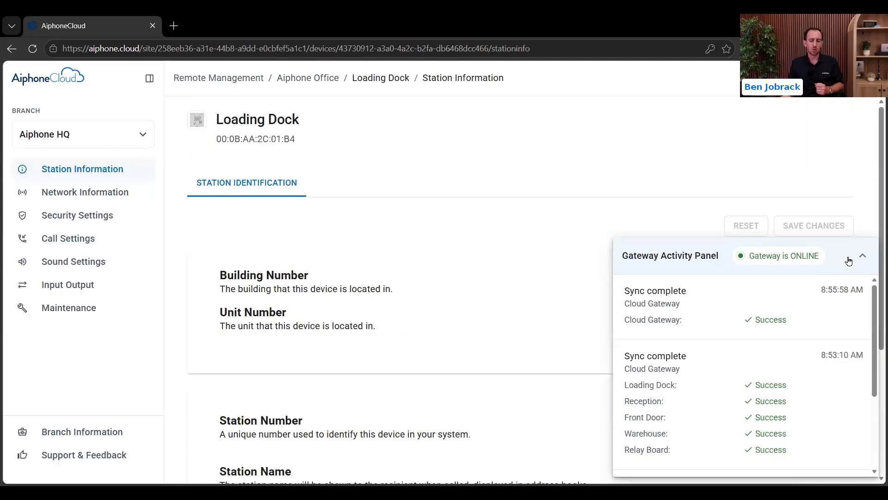
{"action": "left_click", "coordinate": [855, 258]}
{"action": "left_click", "coordinate": [41, 241]}
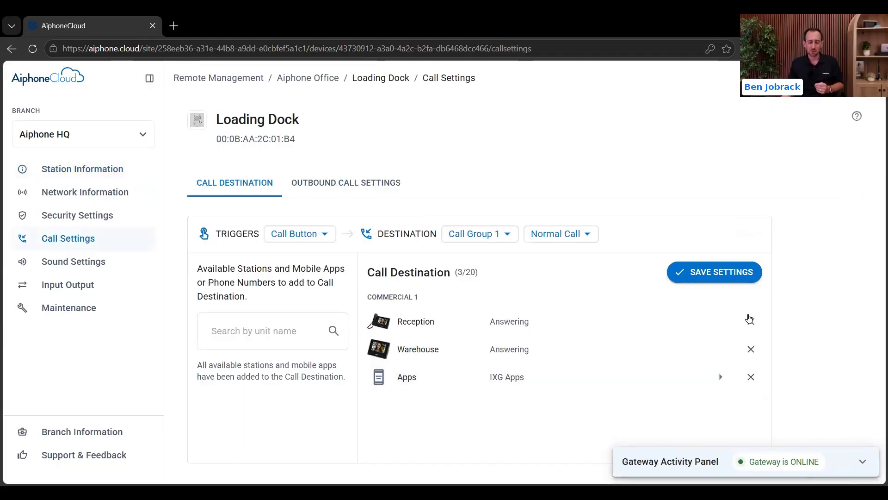
{"action": "left_click", "coordinate": [751, 321]}
{"action": "left_click", "coordinate": [751, 349]}
{"action": "left_click", "coordinate": [714, 272]}
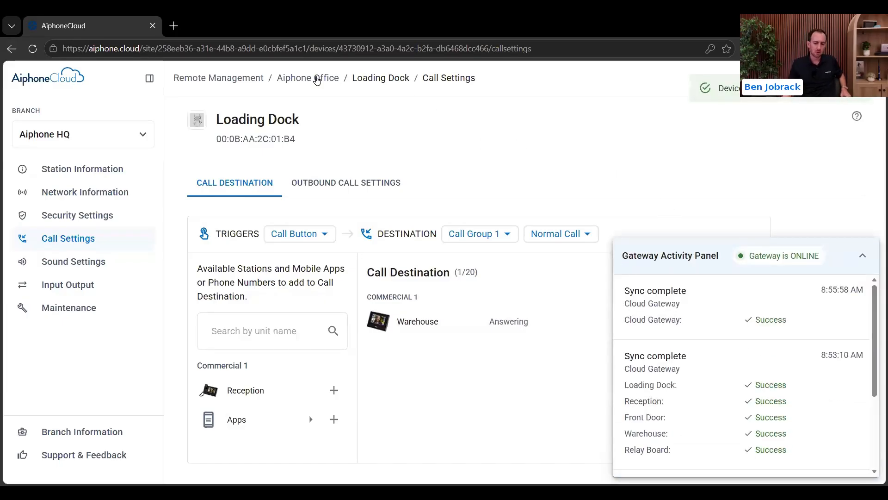
{"action": "left_click", "coordinate": [323, 79]}
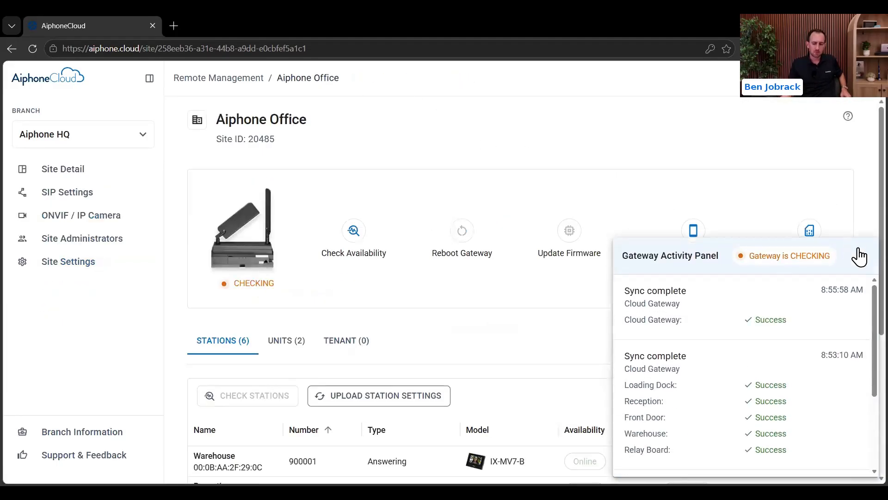
Step: Upload pending settings to the Front Door, Relay Board and Loading Dock stations
{"action": "scroll", "coordinate": [625, 220], "scroll_direction": "down", "scroll_amount": 5}
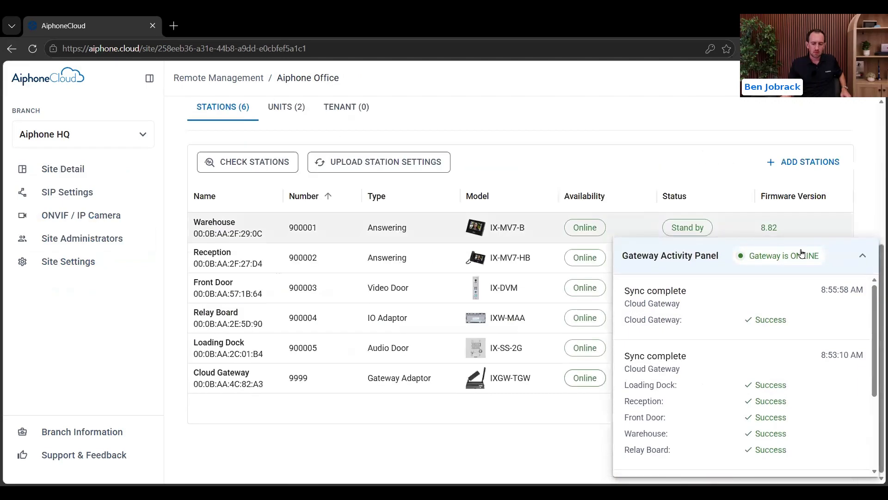
{"action": "left_click", "coordinate": [861, 257]}
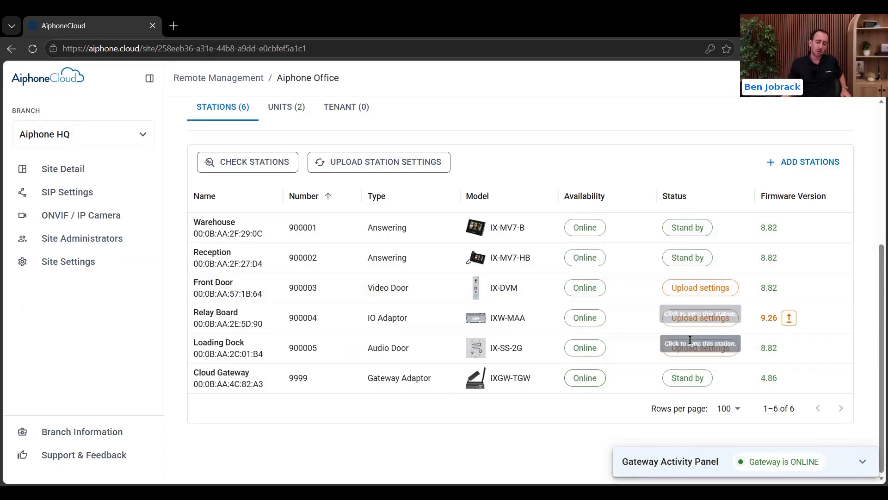
{"action": "left_click", "coordinate": [678, 296]}
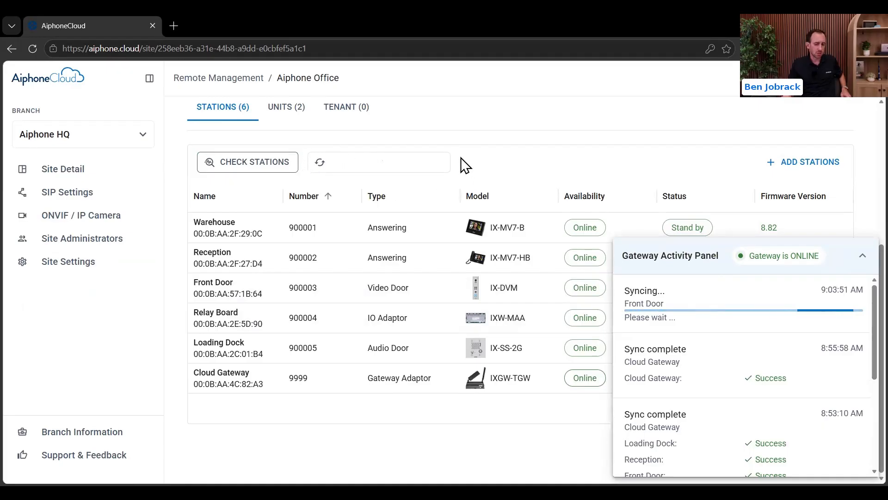
{"action": "left_click", "coordinate": [862, 255]}
{"action": "left_click", "coordinate": [708, 317]}
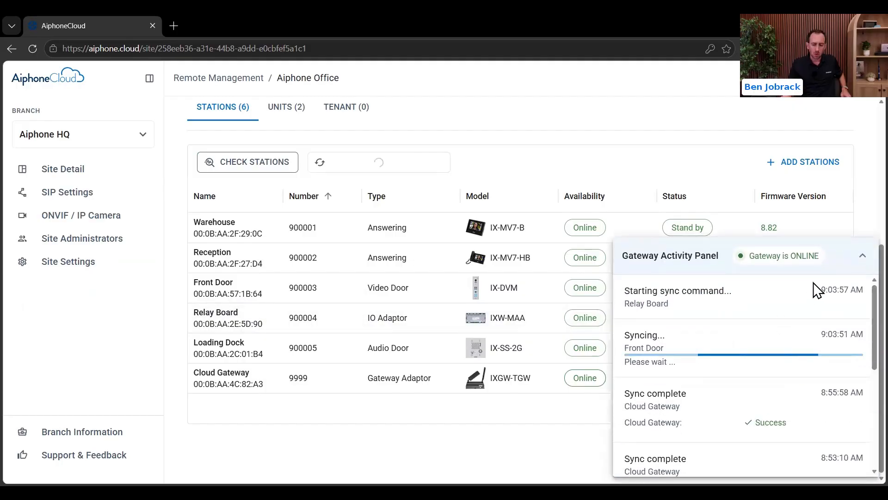
{"action": "left_click", "coordinate": [862, 256]}
{"action": "left_click", "coordinate": [699, 348]}
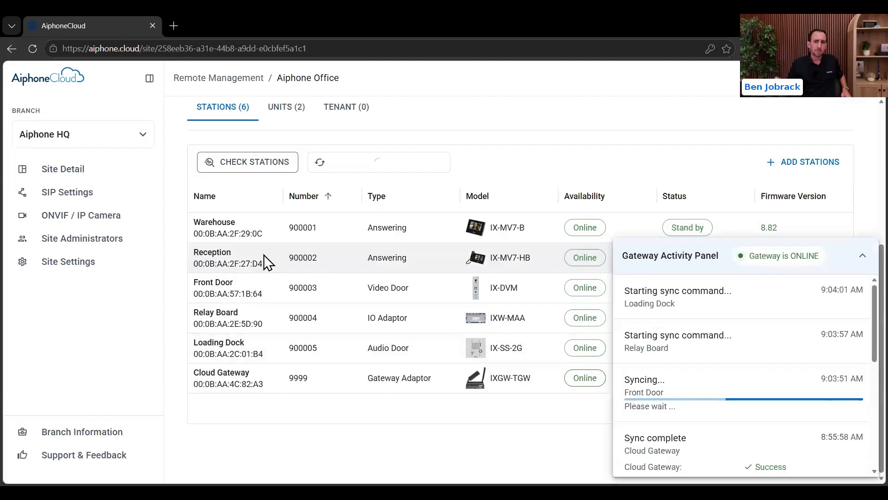
Step: Open the Reception station's call transfer settings
{"action": "left_click", "coordinate": [246, 255]}
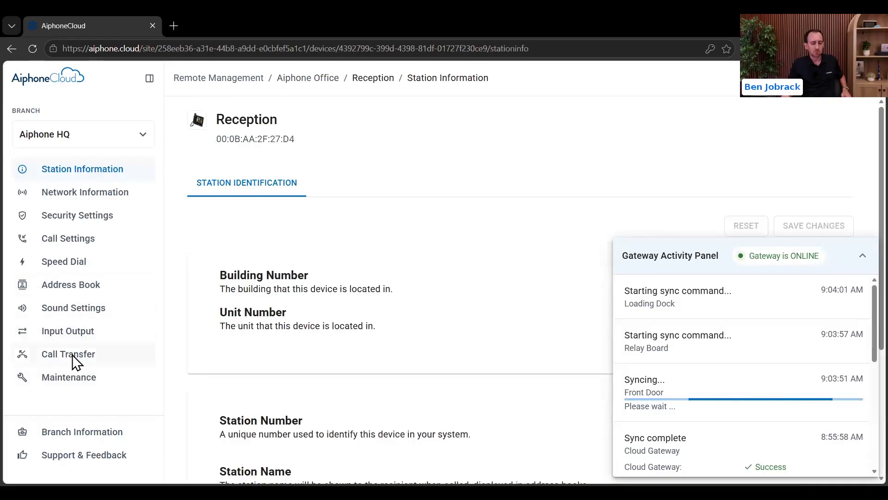
{"action": "left_click", "coordinate": [73, 354]}
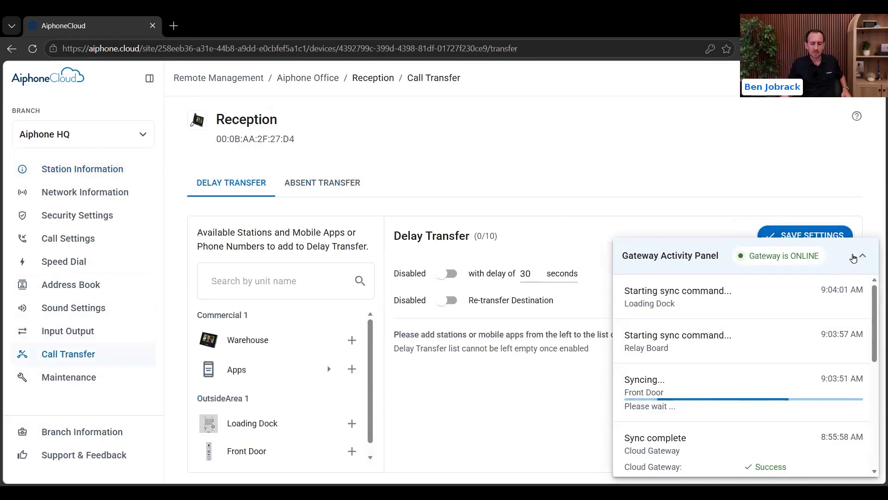
{"action": "left_click", "coordinate": [863, 255]}
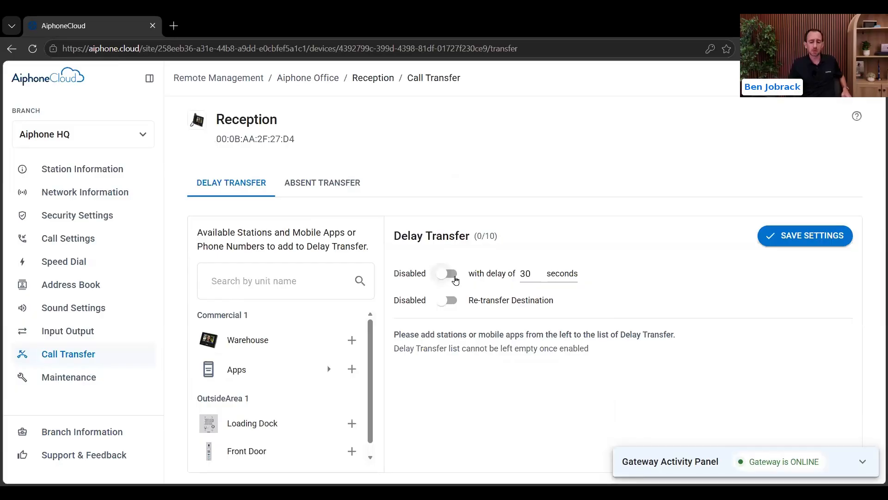
Step: Enable delay transfer to Apps, change the delay from 30 to 10 seconds, and save
{"action": "left_click", "coordinate": [449, 274]}
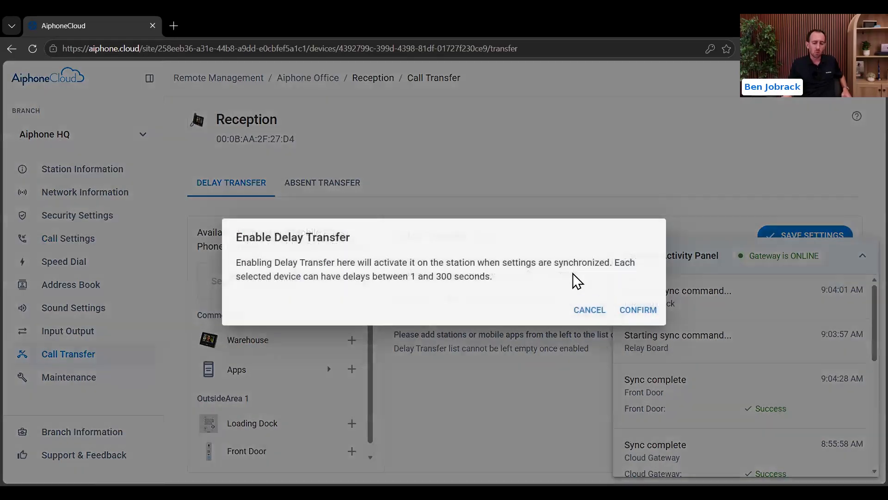
{"action": "left_click", "coordinate": [638, 310]}
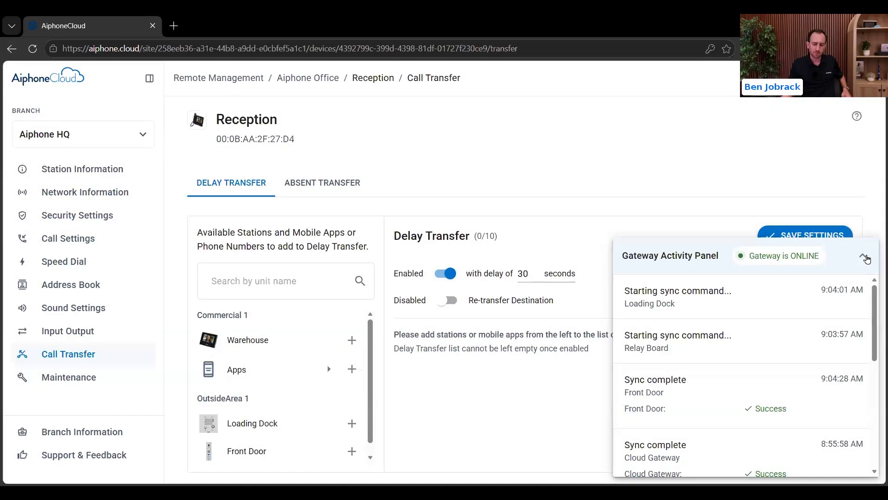
{"action": "left_click", "coordinate": [864, 257]}
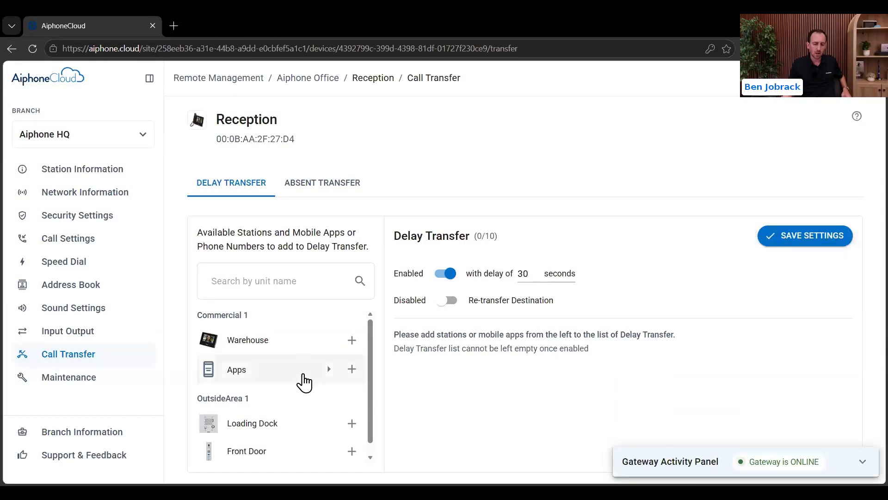
{"action": "left_click", "coordinate": [358, 368]}
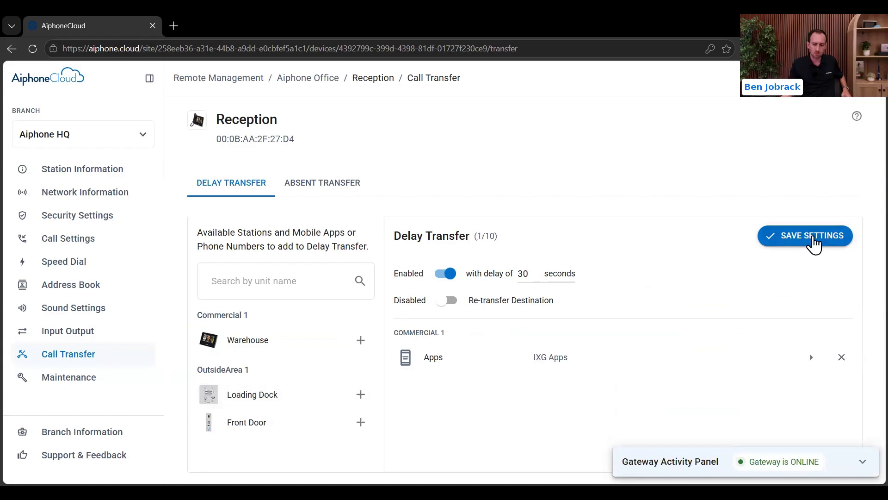
{"action": "left_click", "coordinate": [815, 243]}
{"action": "left_click_drag", "start_coordinate": [532, 274], "coordinate": [466, 271]}
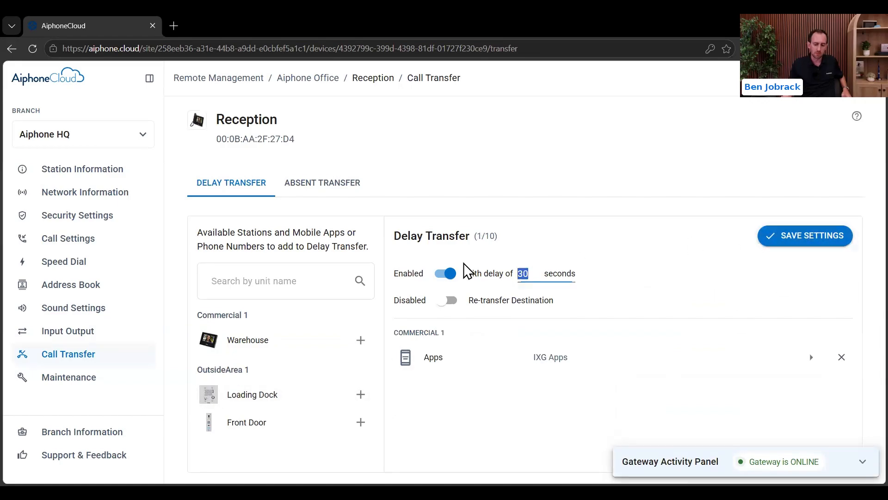
{"action": "left_click", "coordinate": [801, 241]}
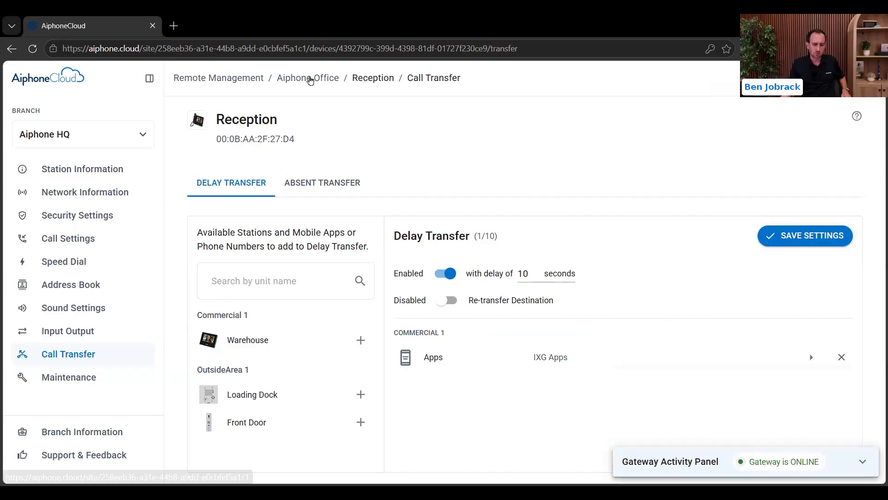
Step: Go back to the Aiphone Office site page and open its Site Detail dashboard
{"action": "left_click", "coordinate": [310, 79]}
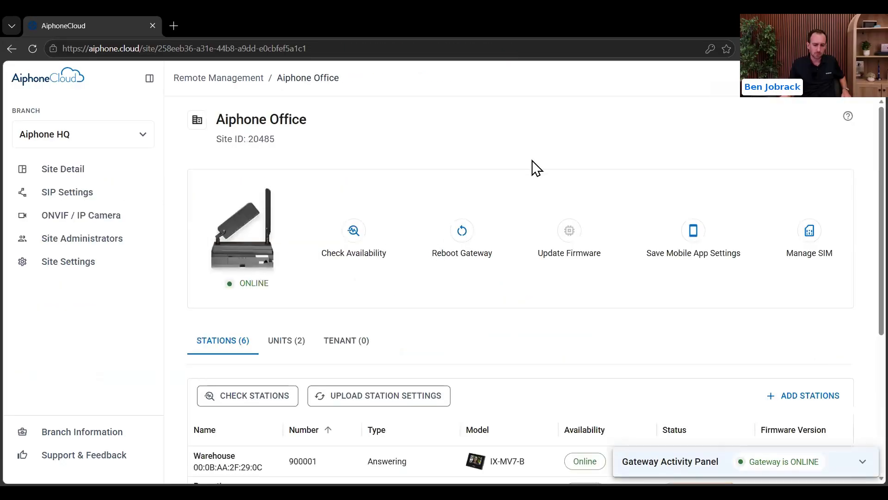
{"action": "scroll", "coordinate": [528, 159], "scroll_direction": "down", "scroll_amount": 5}
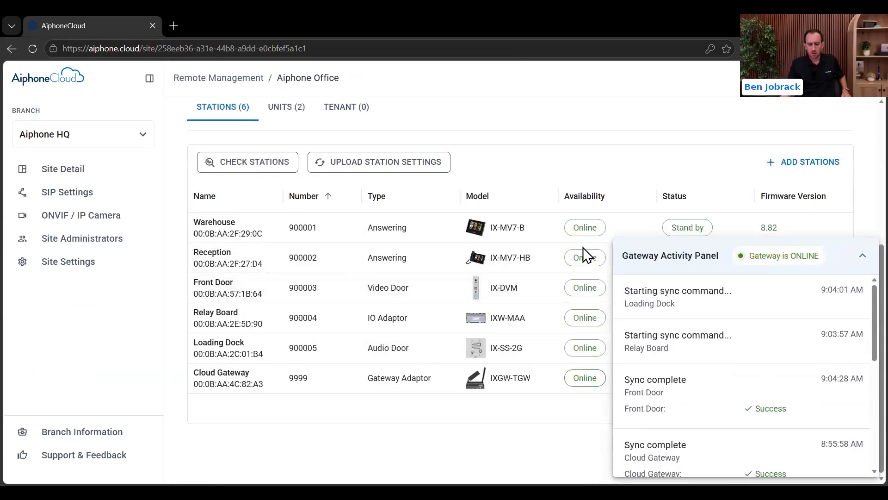
{"action": "left_click", "coordinate": [862, 259]}
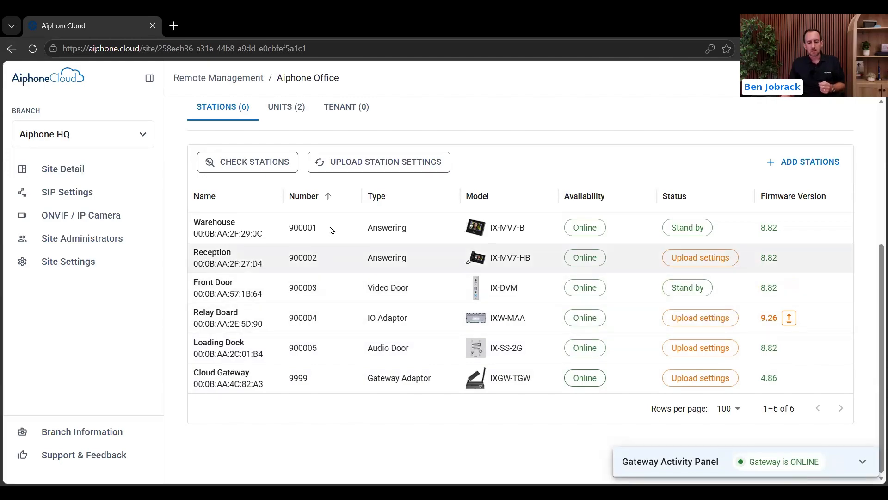
{"action": "left_click", "coordinate": [79, 181]}
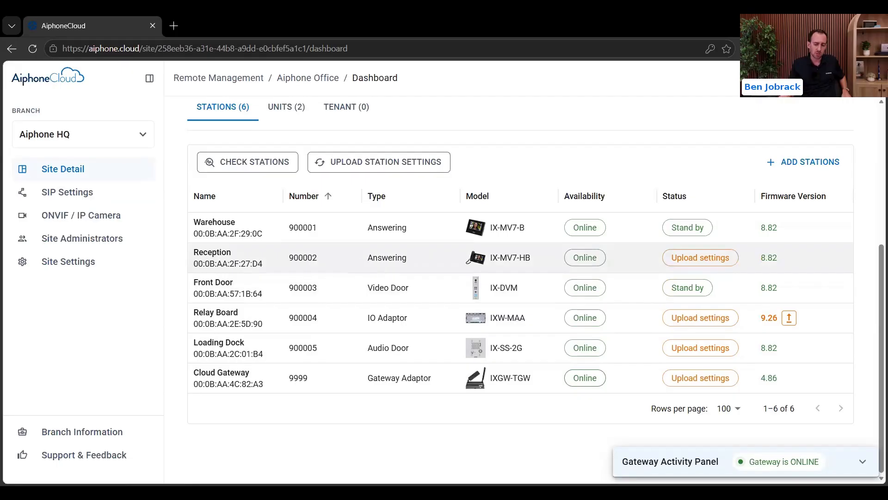
Step: Run Check Stations to confirm every station is online, then upload the pending station settings
{"action": "left_click", "coordinate": [861, 461]}
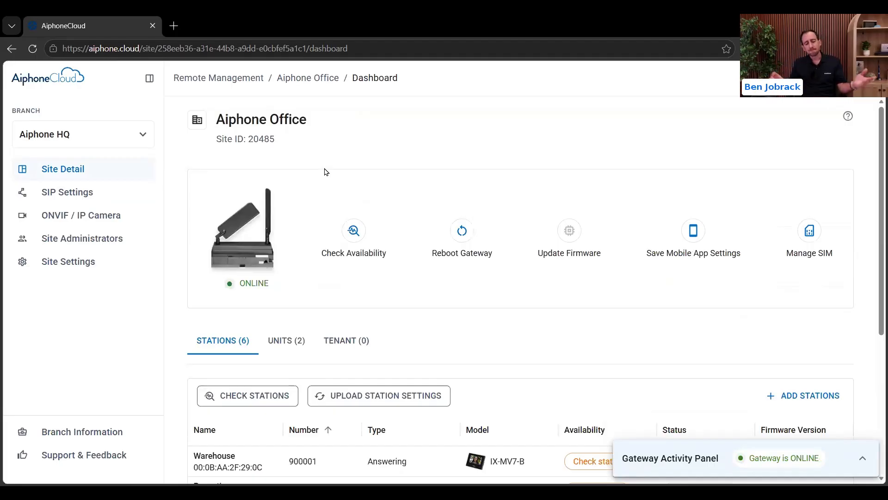
{"action": "scroll", "coordinate": [537, 125], "scroll_direction": "down", "scroll_amount": 2}
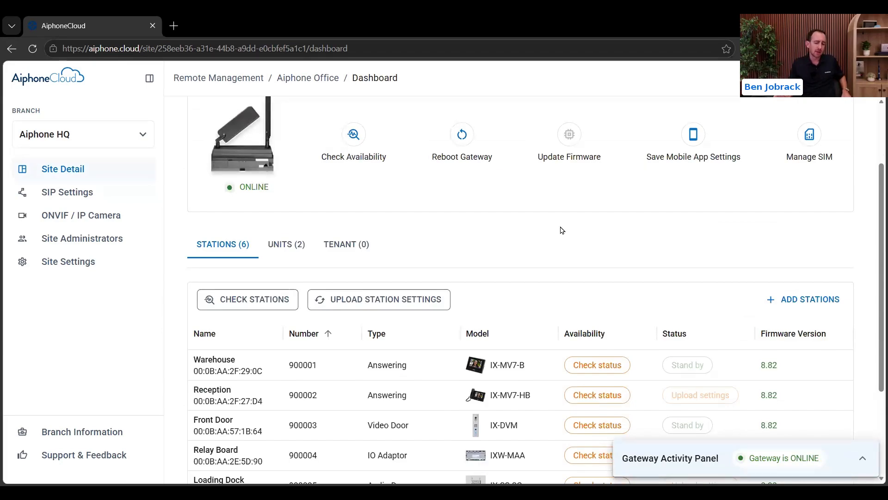
{"action": "scroll", "coordinate": [560, 228], "scroll_direction": "down", "scroll_amount": 2}
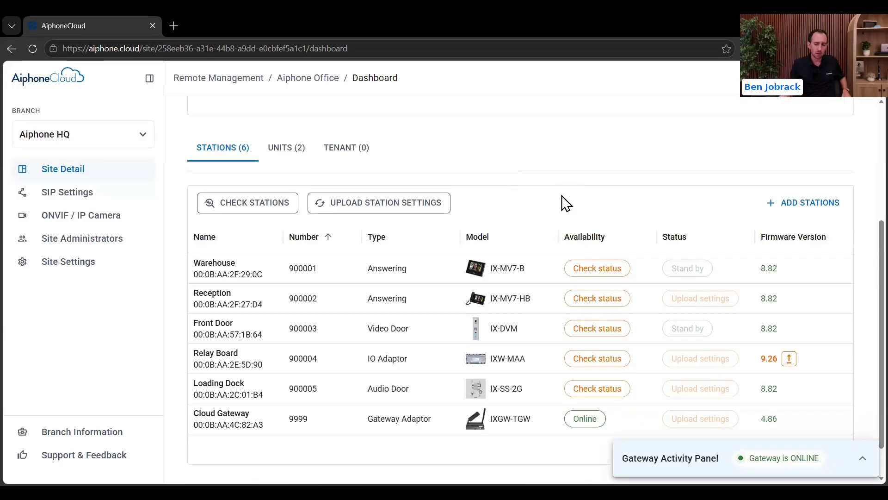
{"action": "scroll", "coordinate": [562, 196], "scroll_direction": "up", "scroll_amount": 4}
{"action": "scroll", "coordinate": [495, 185], "scroll_direction": "down", "scroll_amount": 2}
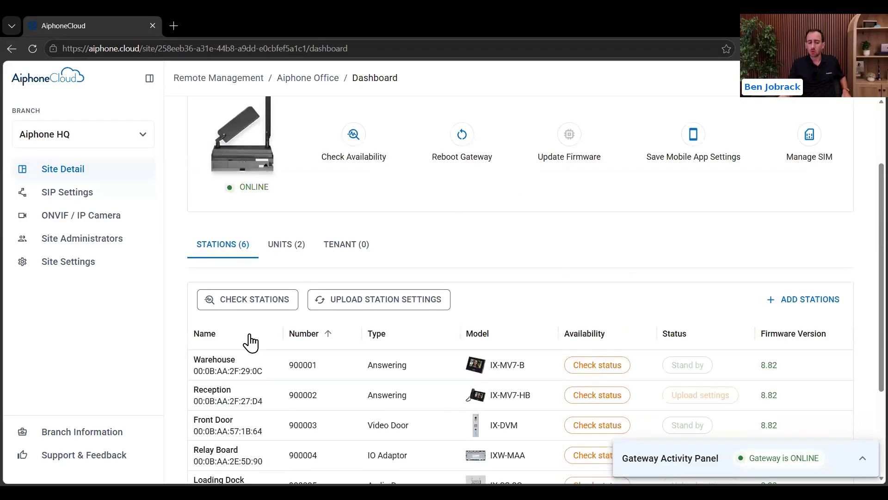
{"action": "left_click", "coordinate": [247, 309]}
{"action": "scroll", "coordinate": [559, 213], "scroll_direction": "down", "scroll_amount": 2}
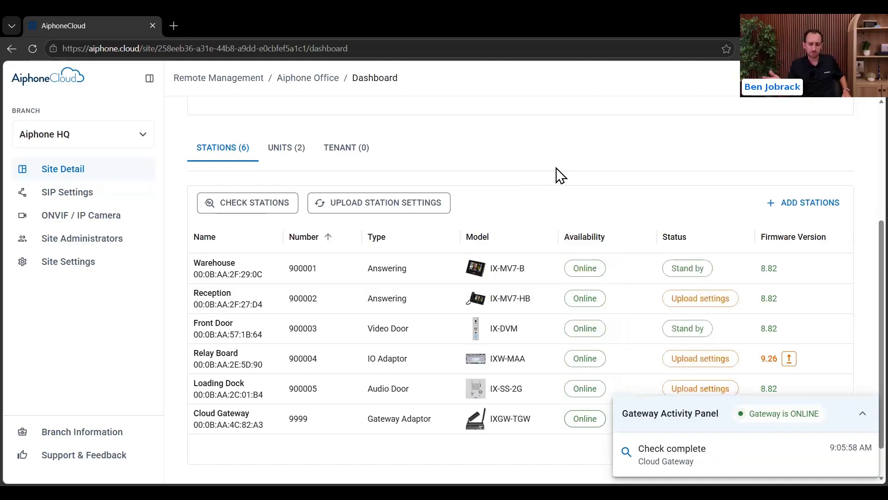
{"action": "left_click", "coordinate": [421, 201]}
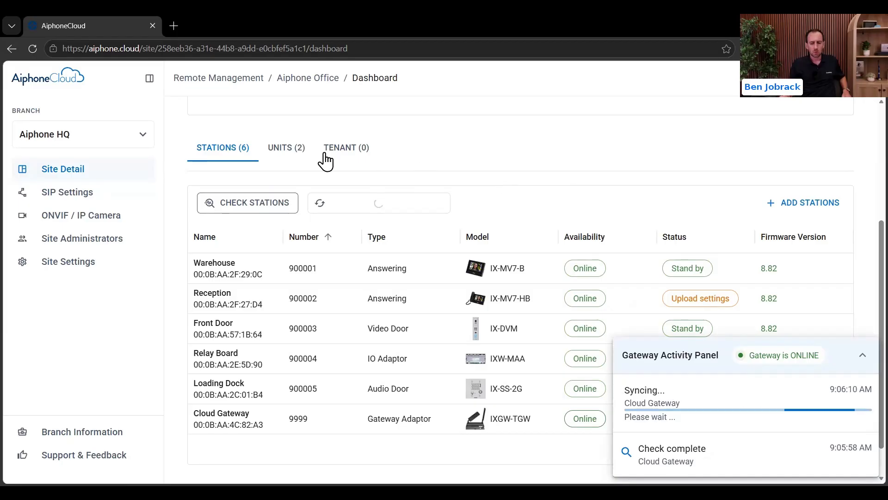
Step: Switch to the UNITS (2) tab listing Commercial 1 and OutsideArea 1
{"action": "left_click", "coordinate": [292, 159]}
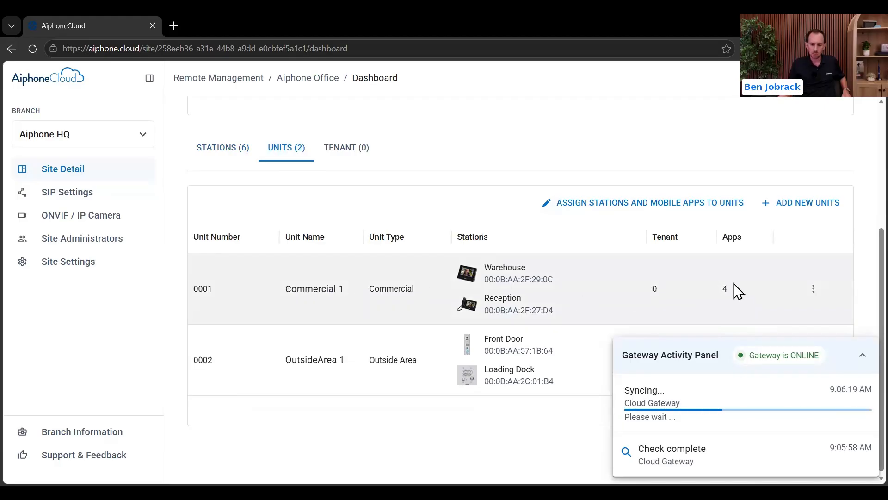
Step: Open Commercial 1's Apps tab to see MobileApp1–4, all Unregistered
{"action": "left_click", "coordinate": [263, 291]}
{"action": "scroll", "coordinate": [269, 286], "scroll_direction": "up", "scroll_amount": 2}
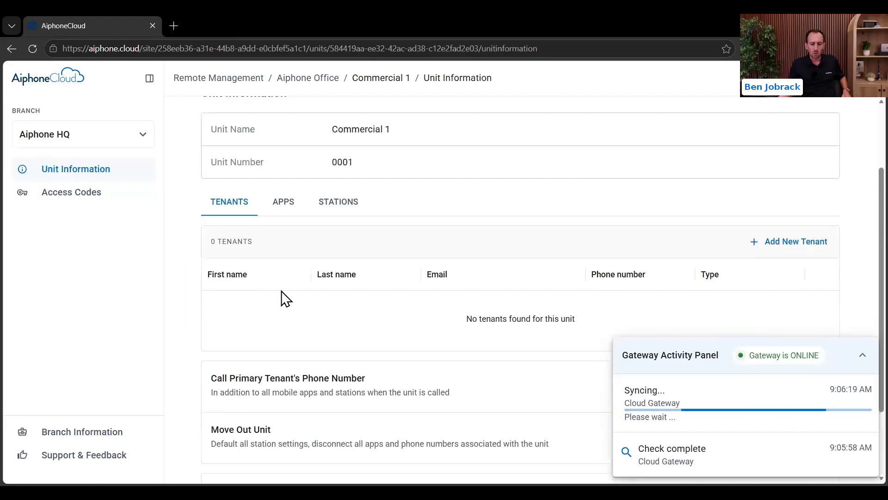
{"action": "left_click", "coordinate": [288, 204]}
{"action": "scroll", "coordinate": [498, 190], "scroll_direction": "down", "scroll_amount": 2}
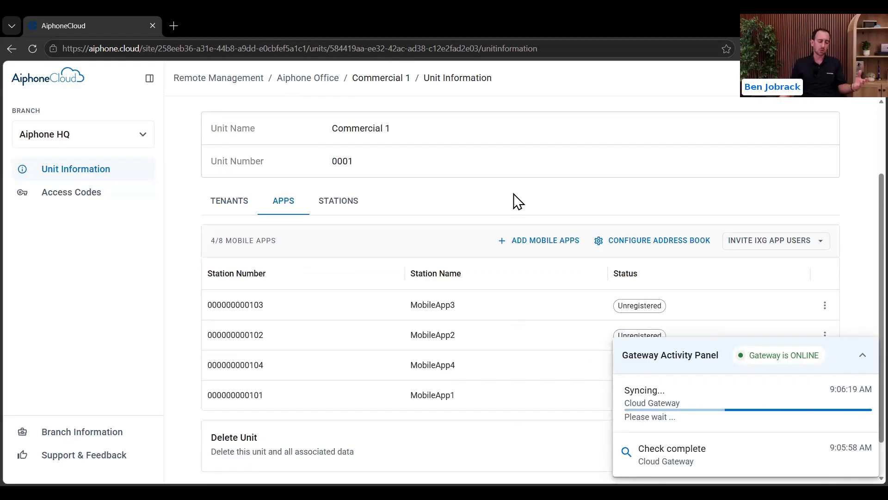
{"action": "scroll", "coordinate": [512, 200], "scroll_direction": "down", "scroll_amount": 1}
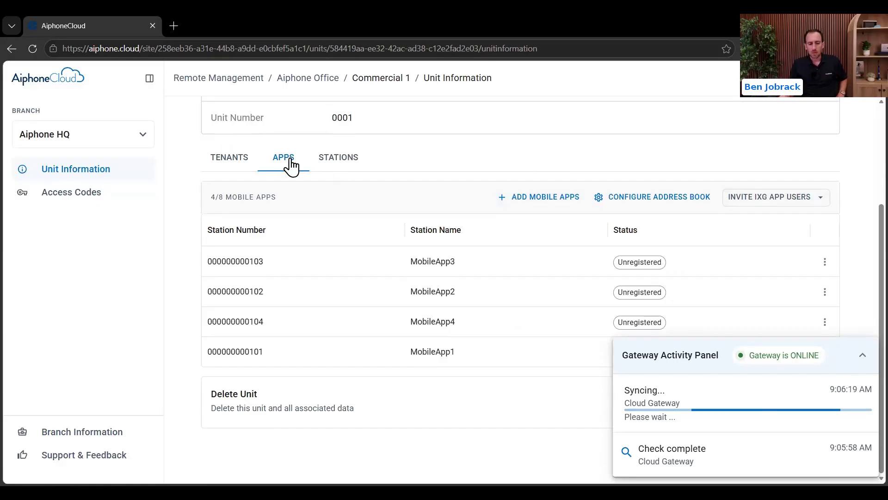
{"action": "left_click", "coordinate": [863, 355]}
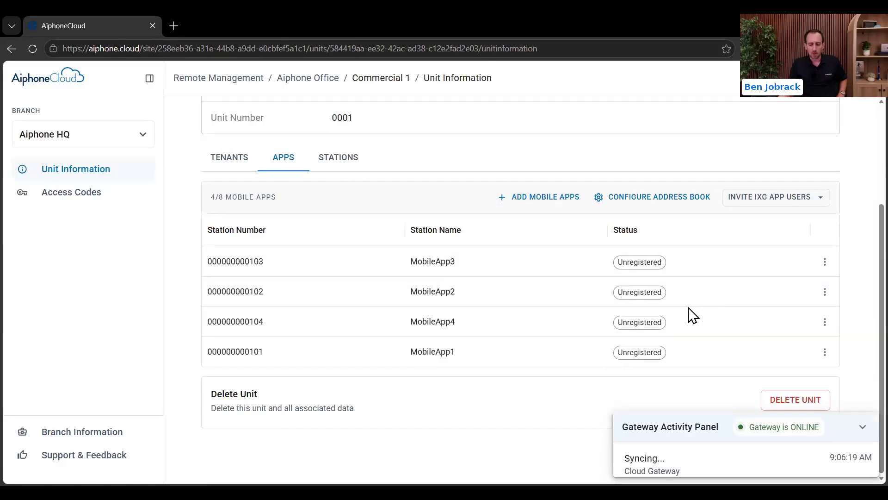
{"action": "left_click", "coordinate": [804, 200]}
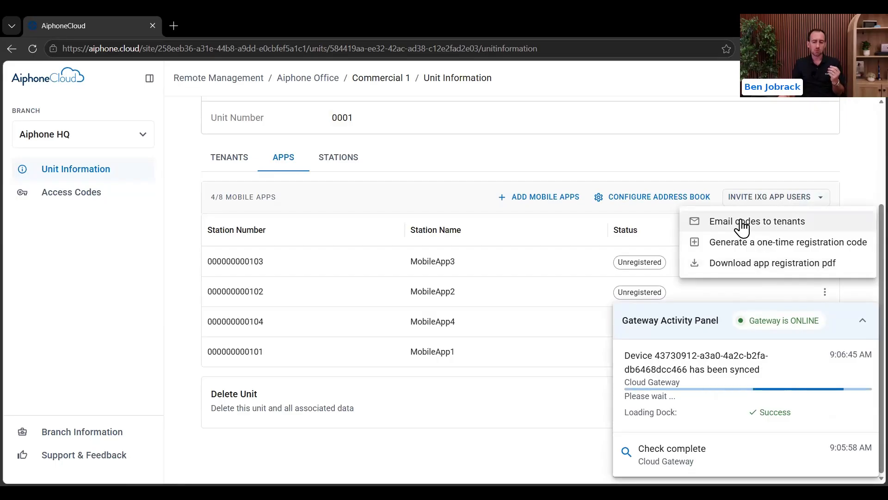
{"action": "left_click", "coordinate": [771, 222]}
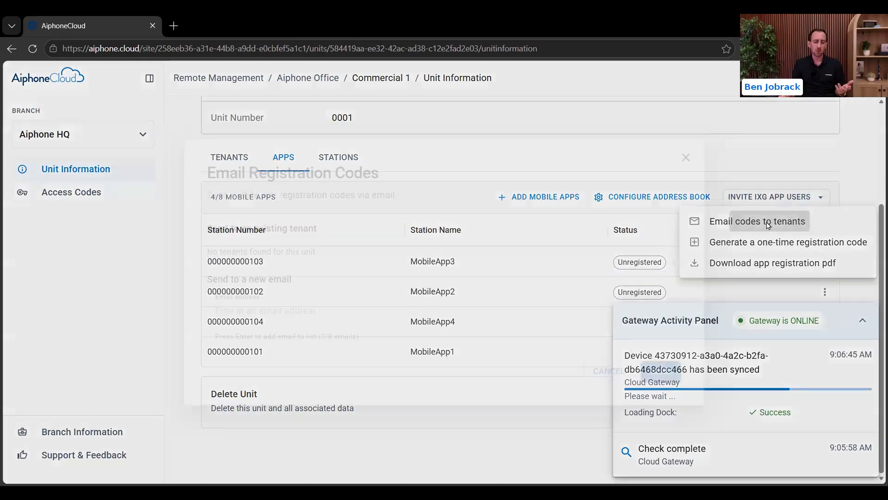
{"action": "left_click", "coordinate": [307, 310]}
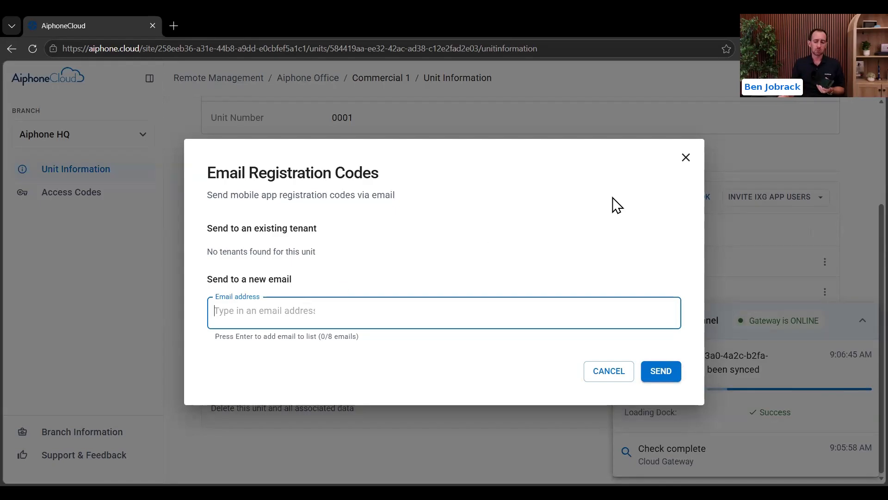
{"action": "left_click", "coordinate": [685, 157]}
{"action": "left_click", "coordinate": [786, 203]}
Step: Generate a one-time IXG app registration QR code for Commercial 1, then close it
{"action": "left_click", "coordinate": [767, 241]}
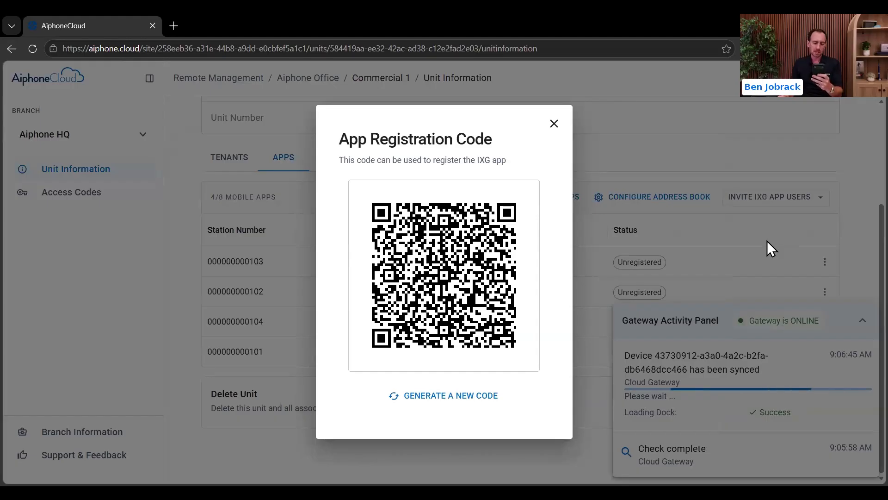
{"action": "left_click", "coordinate": [554, 124]}
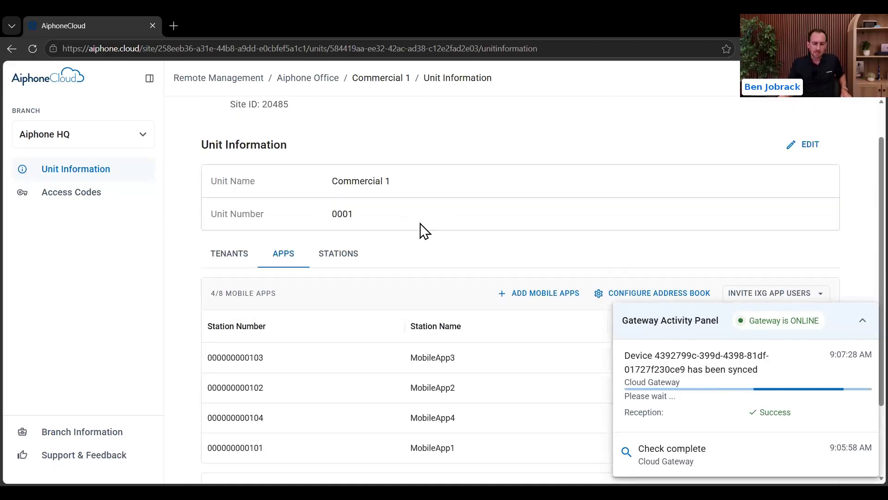
{"action": "scroll", "coordinate": [418, 236], "scroll_direction": "up", "scroll_amount": 1}
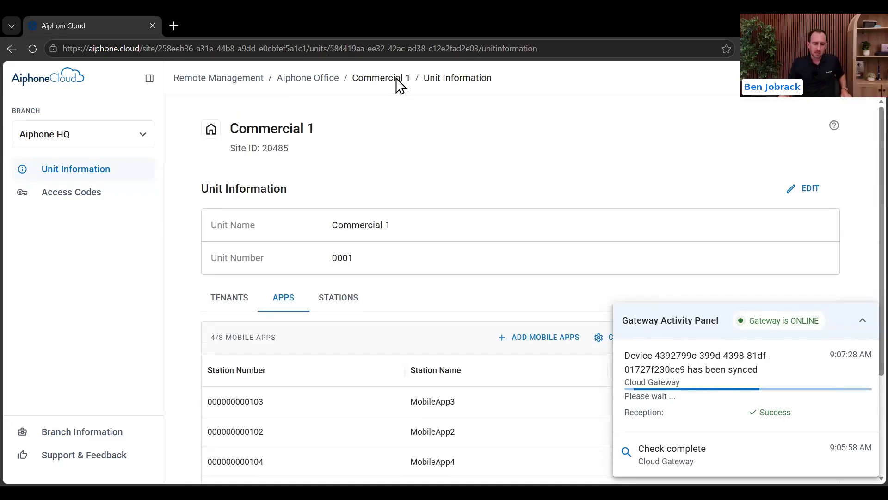
Step: Return to the Aiphone Office site and open the Reception station from the Stations list
{"action": "left_click", "coordinate": [318, 87]}
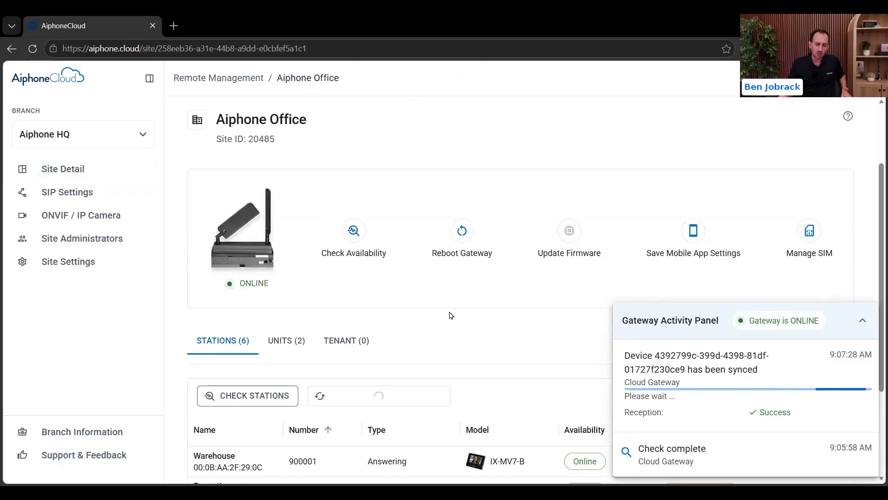
{"action": "scroll", "coordinate": [451, 315], "scroll_direction": "down", "scroll_amount": 4}
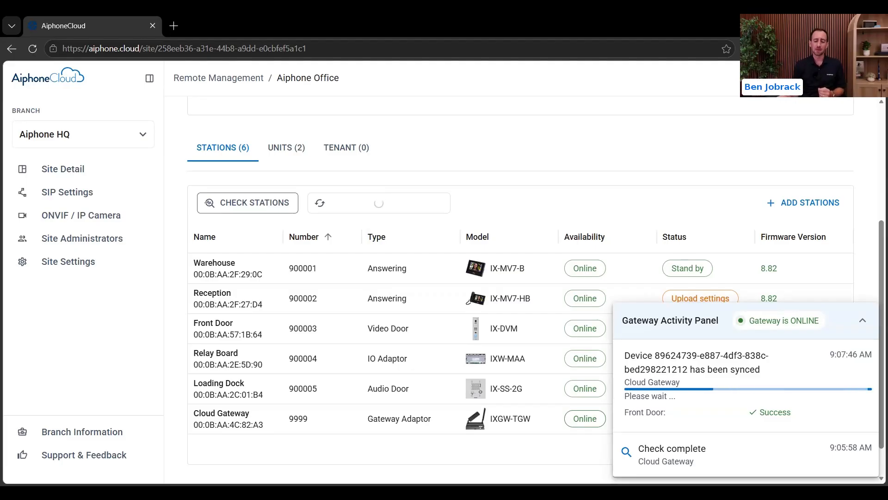
{"action": "left_click", "coordinate": [239, 297]}
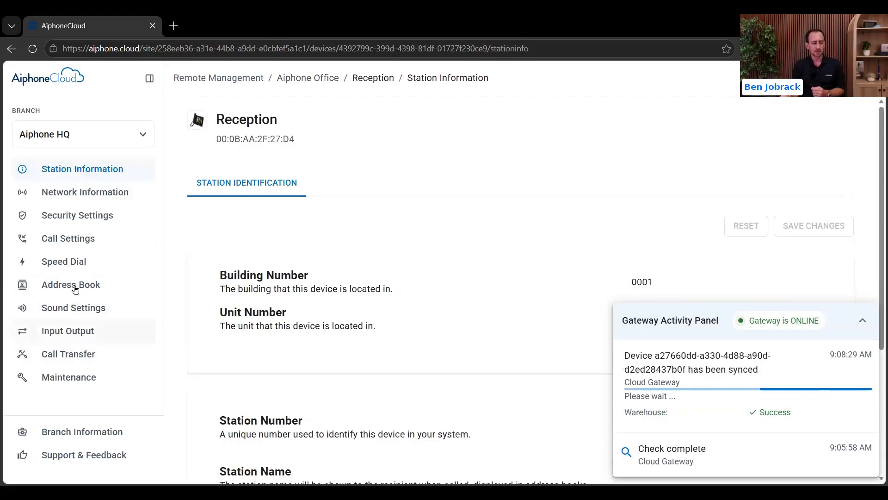
Step: Name Reception's speed dial 1 'Unlock Front Door' with Relay Control as its function type
{"action": "left_click", "coordinate": [71, 267]}
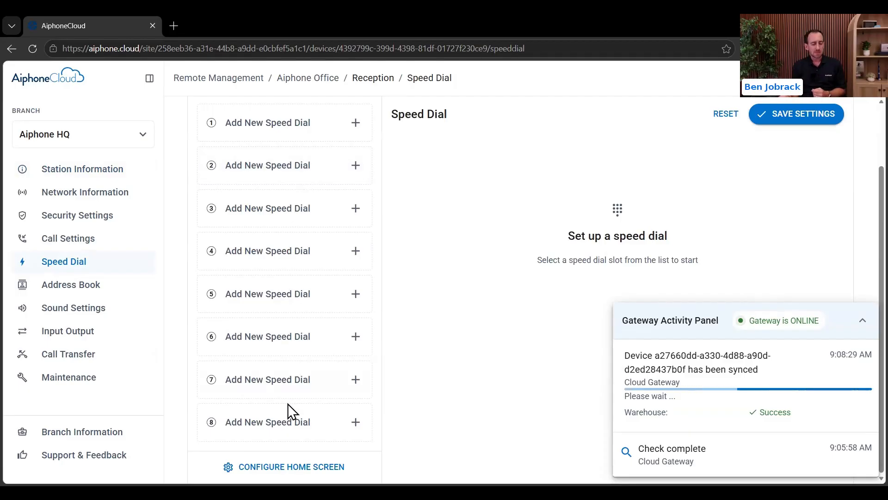
{"action": "scroll", "coordinate": [432, 421], "scroll_direction": "up", "scroll_amount": 2}
{"action": "left_click", "coordinate": [299, 198]}
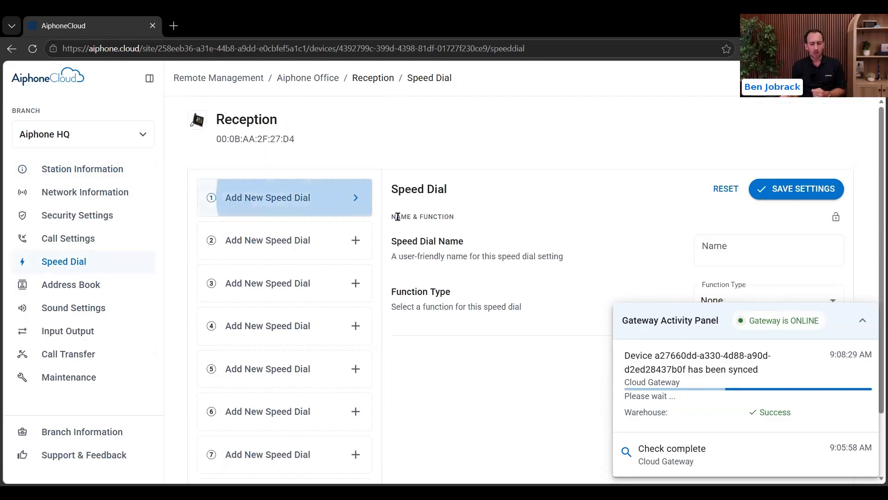
{"action": "left_click", "coordinate": [788, 255]}
{"action": "type", "text": "U"}
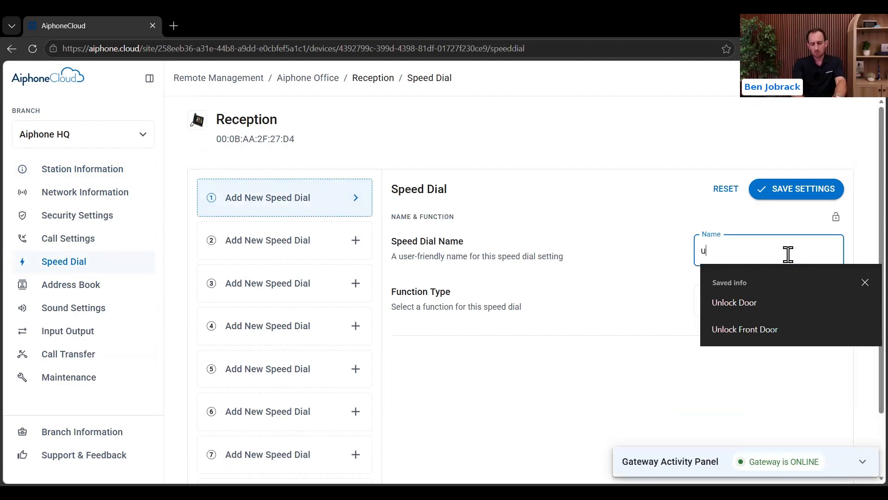
{"action": "type", "text": "nlock Front Door"}
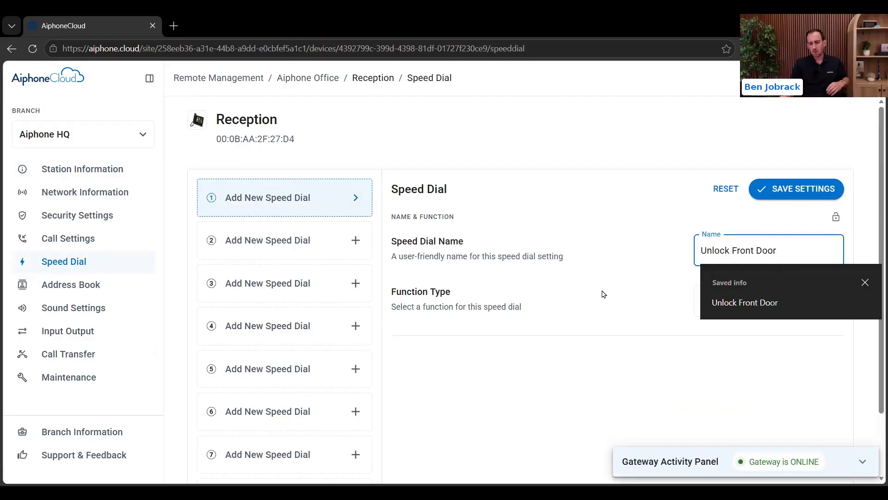
{"action": "left_click", "coordinate": [626, 305]}
{"action": "scroll", "coordinate": [627, 305], "scroll_direction": "down", "scroll_amount": 2}
{"action": "left_click", "coordinate": [770, 234]}
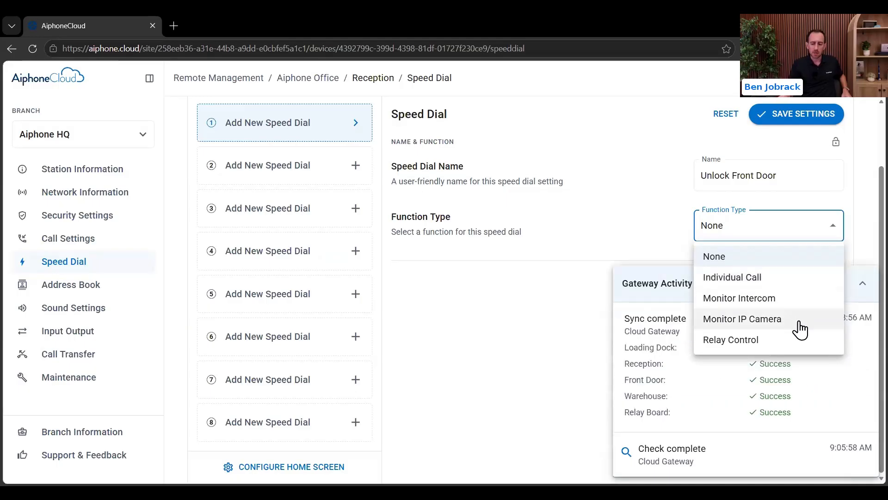
{"action": "left_click", "coordinate": [760, 343]}
Step: Point the speed dial at Front Door's Output 1 with a 10-second timer and save
{"action": "left_click", "coordinate": [862, 284]}
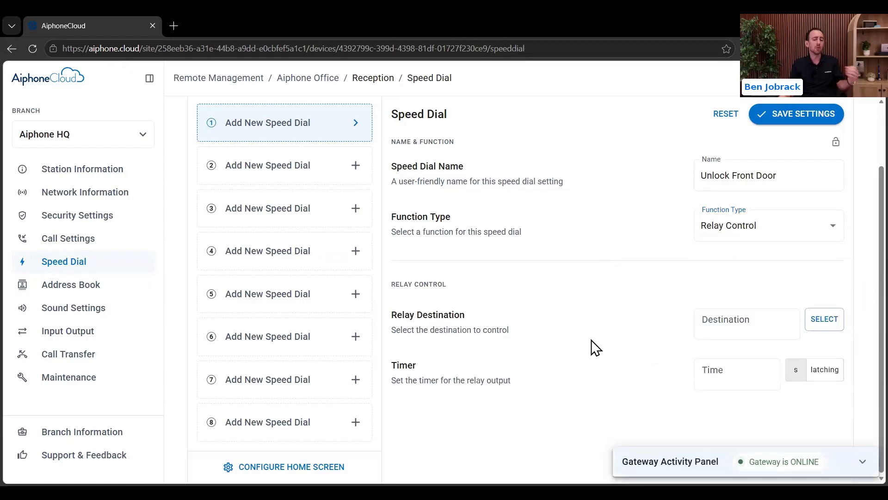
{"action": "left_click", "coordinate": [811, 327]}
{"action": "left_click", "coordinate": [222, 304]}
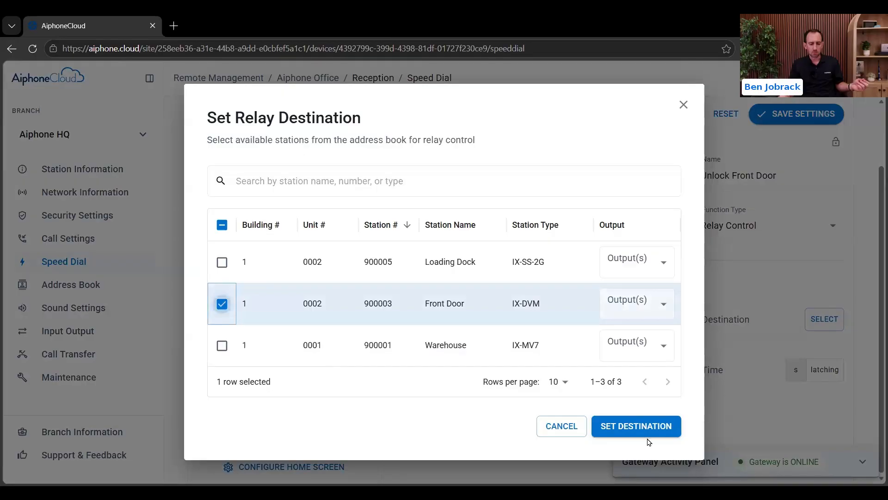
{"action": "left_click", "coordinate": [643, 304]}
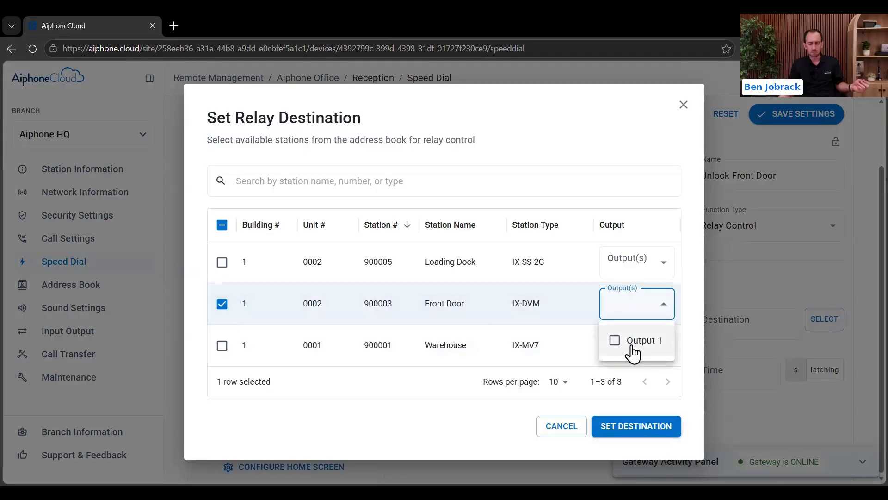
{"action": "left_click", "coordinate": [632, 352]}
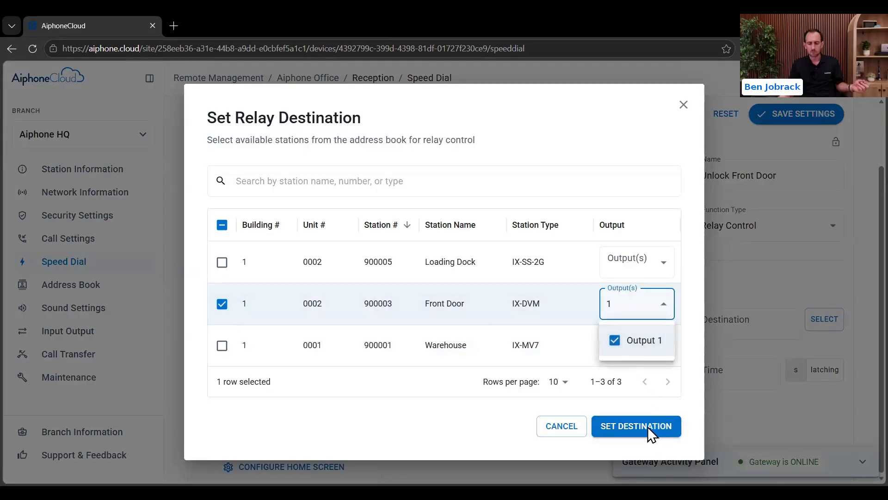
{"action": "left_click", "coordinate": [648, 426]}
{"action": "left_click", "coordinate": [630, 427]}
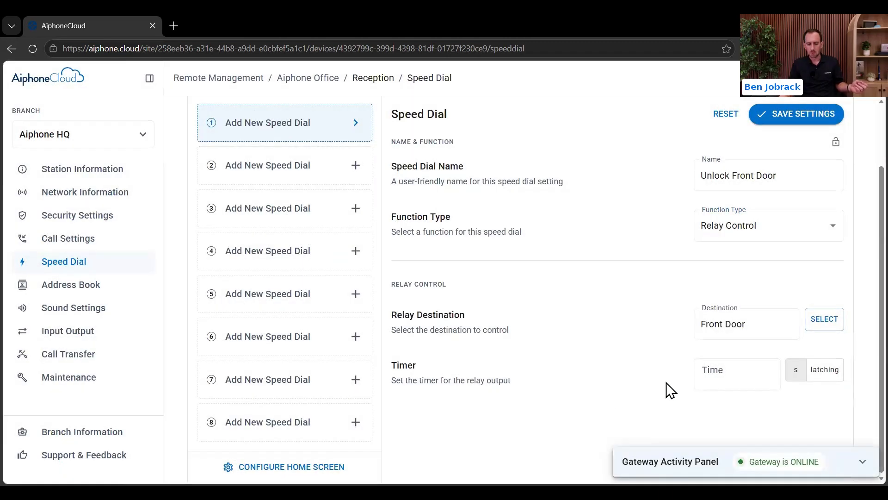
{"action": "left_click", "coordinate": [732, 368]}
{"action": "type", "text": "10"}
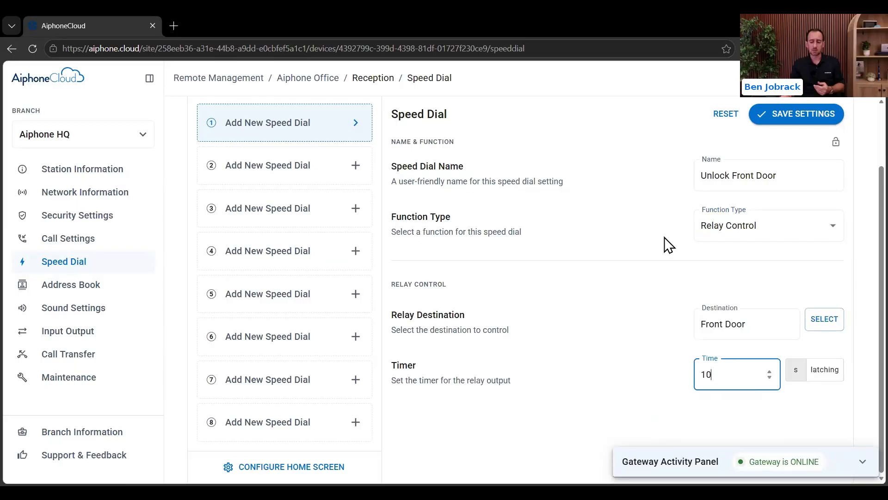
{"action": "left_click", "coordinate": [764, 114]}
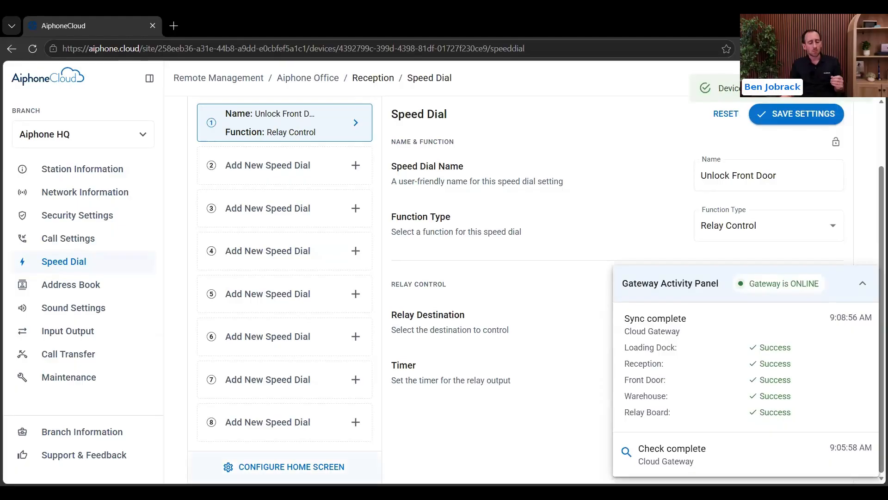
Step: Discard unsaved speed dial changes and save Option 2 as Reception's home screen layout
{"action": "left_click", "coordinate": [285, 467]}
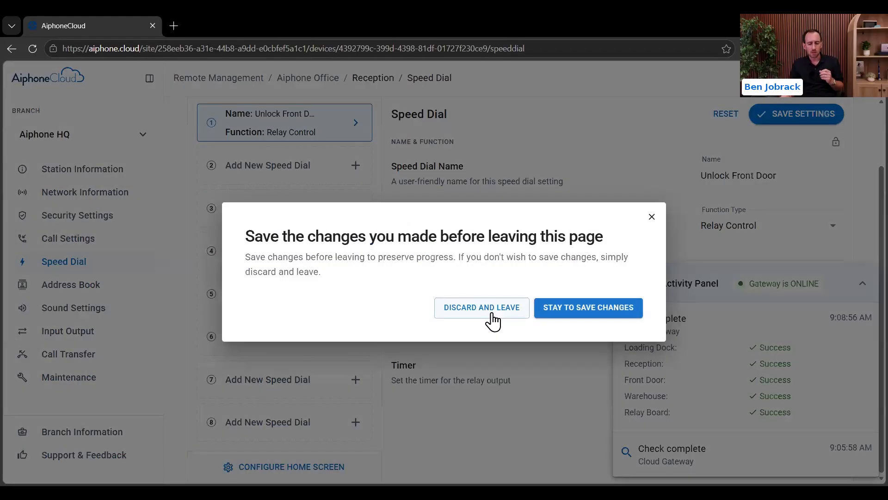
{"action": "left_click", "coordinate": [493, 318]}
{"action": "left_click", "coordinate": [860, 283]}
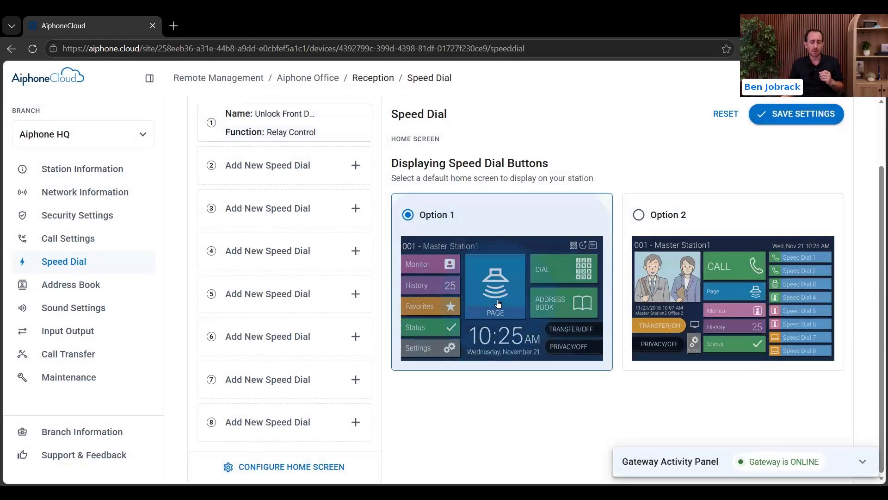
{"action": "left_click", "coordinate": [721, 291]}
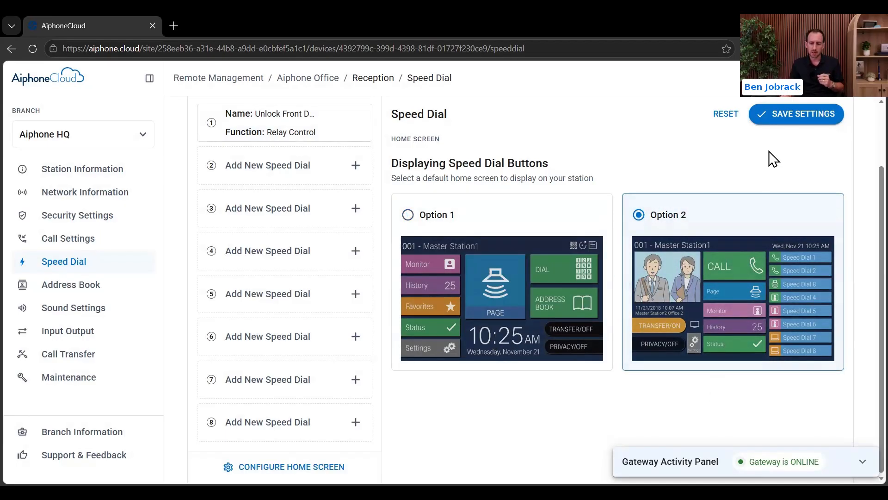
{"action": "left_click", "coordinate": [792, 122]}
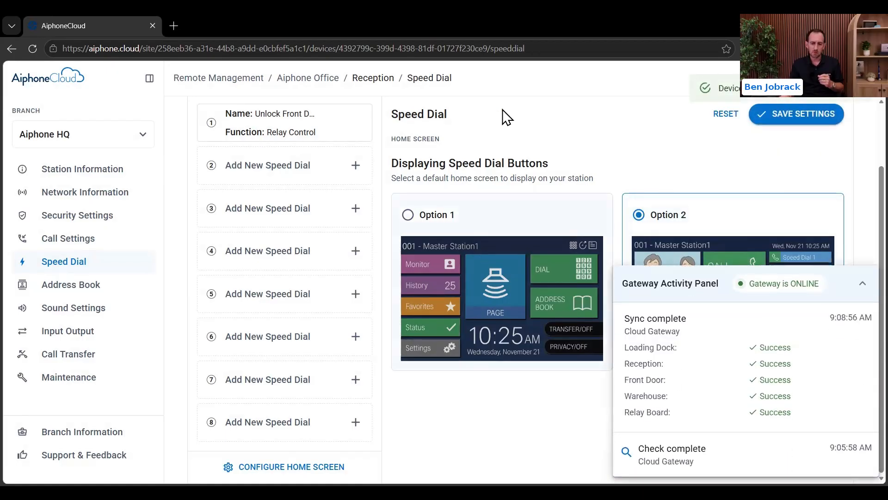
Step: Back on the Aiphone Office station list, start uploading the new settings to Reception
{"action": "left_click", "coordinate": [323, 81]}
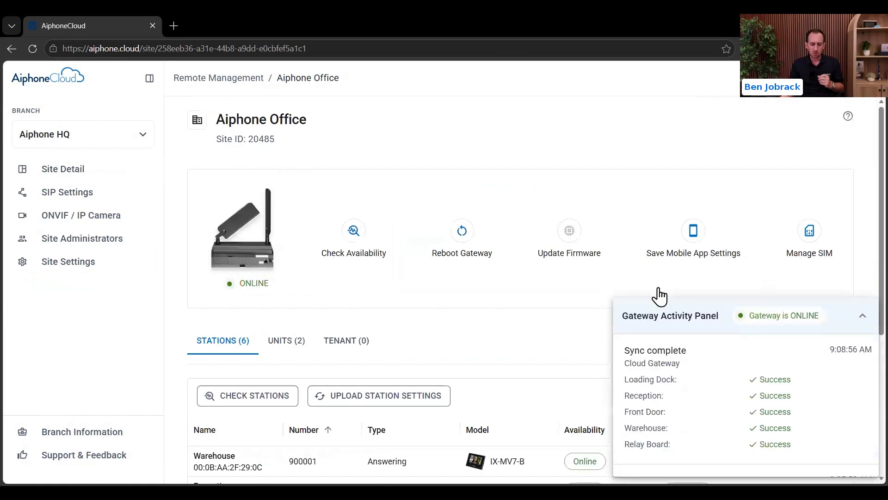
{"action": "left_click", "coordinate": [864, 283]}
{"action": "scroll", "coordinate": [704, 289], "scroll_direction": "down", "scroll_amount": 5}
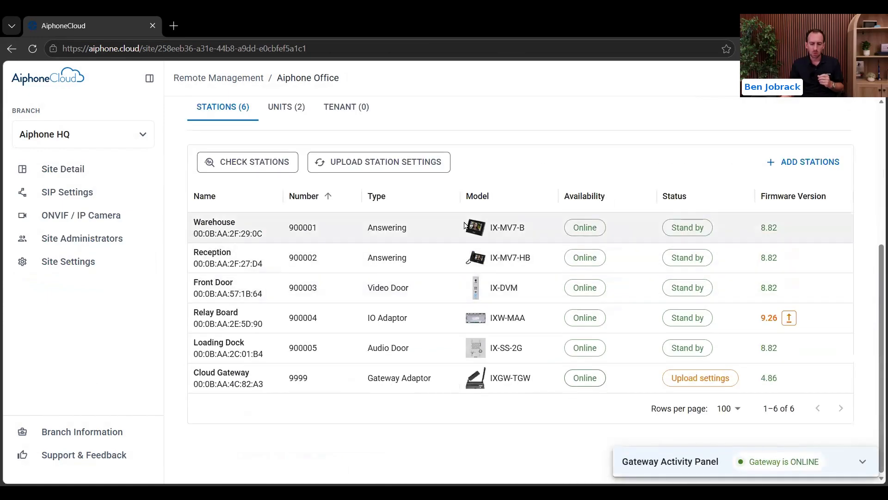
{"action": "left_click", "coordinate": [692, 264]}
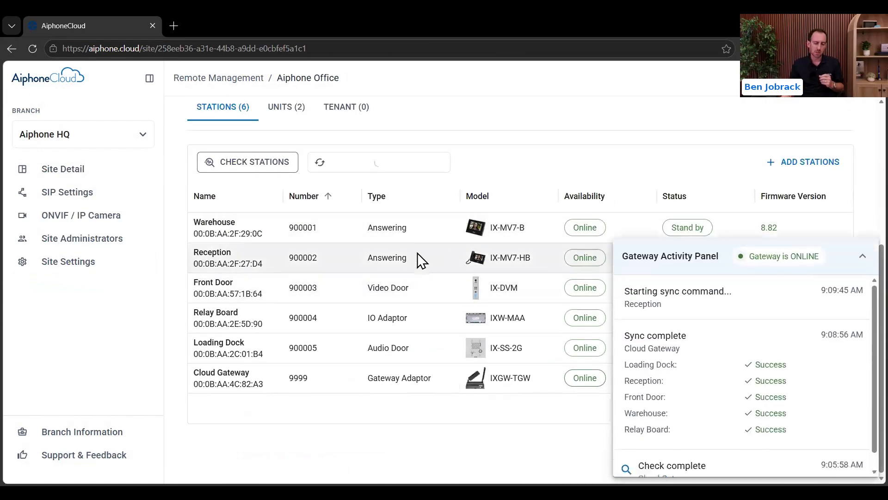